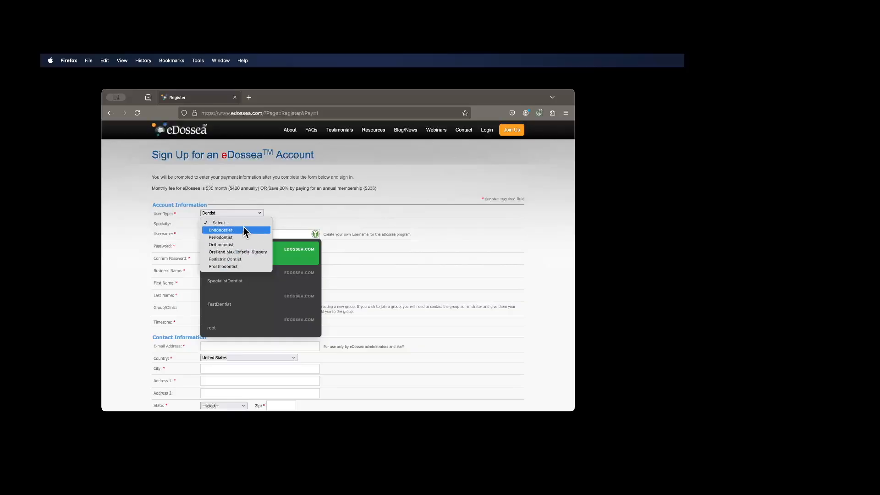
- Enter Dentist1 as the username in the account sign-up form
click(285, 218)
click(240, 233)
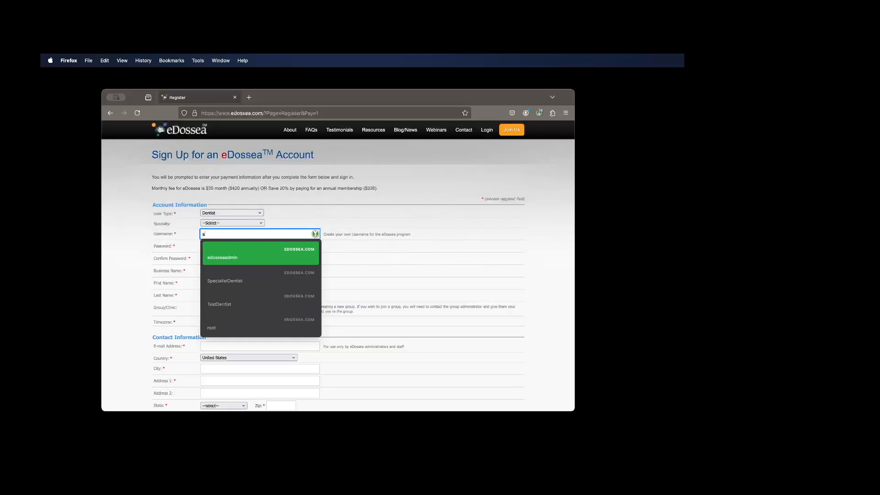
text(Detnsi)
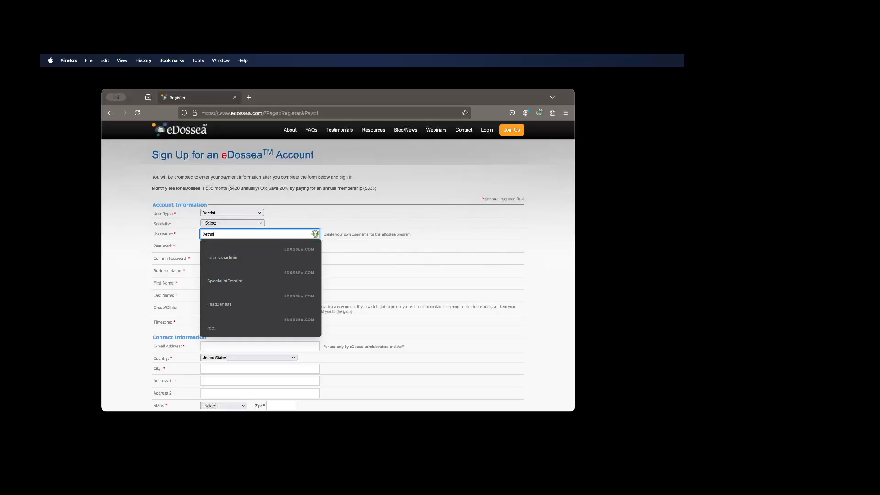
text(ntist1)
key(Tab)
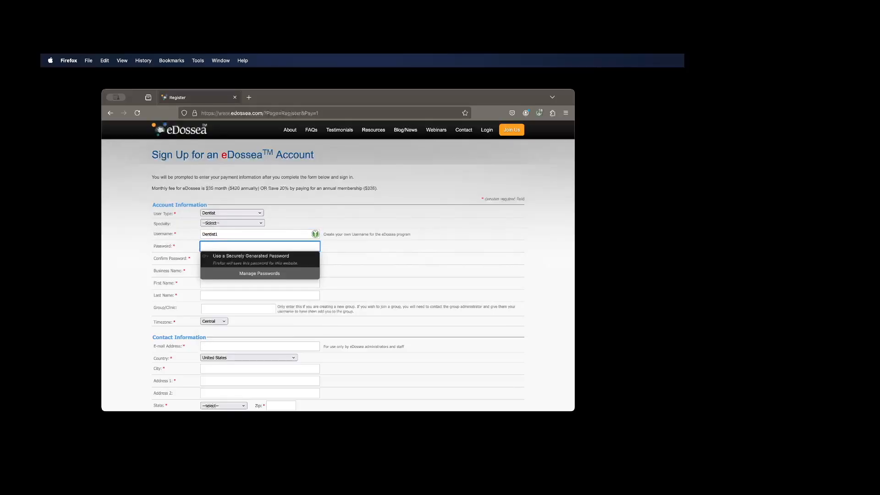
- Enter the account password and its confirmation in the sign-up form
text(1234)
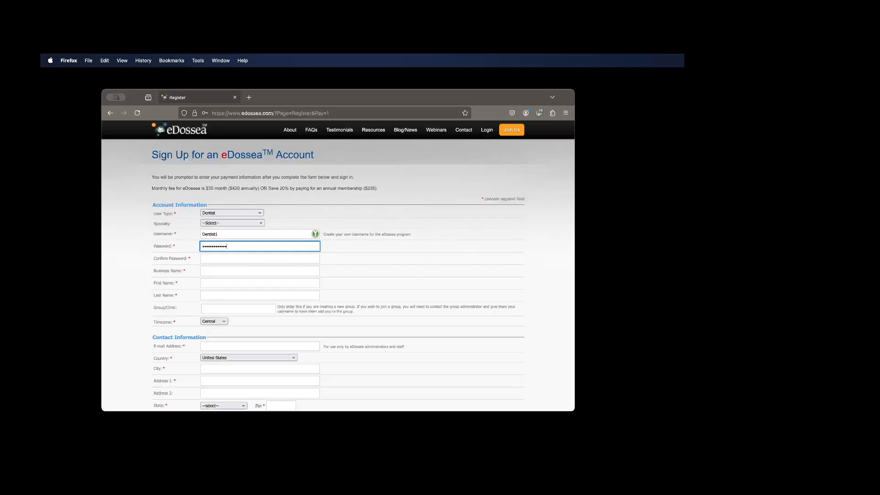
key(Tab)
text(123)
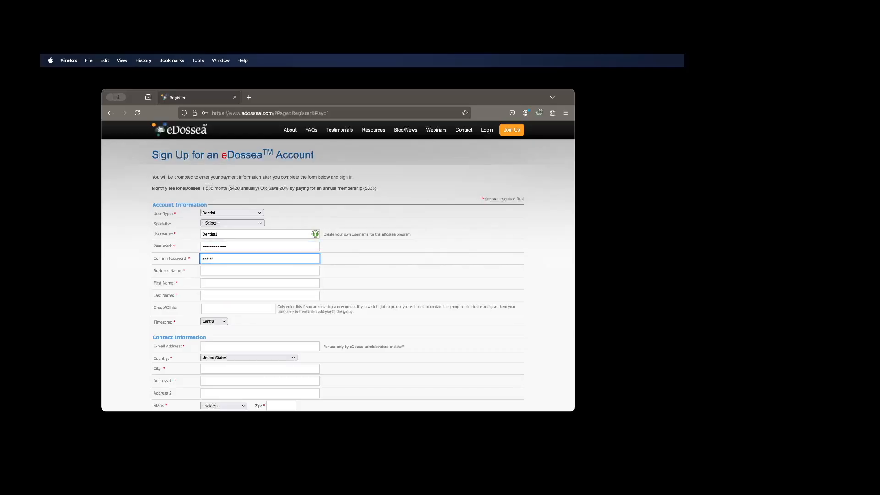
key(Tab)
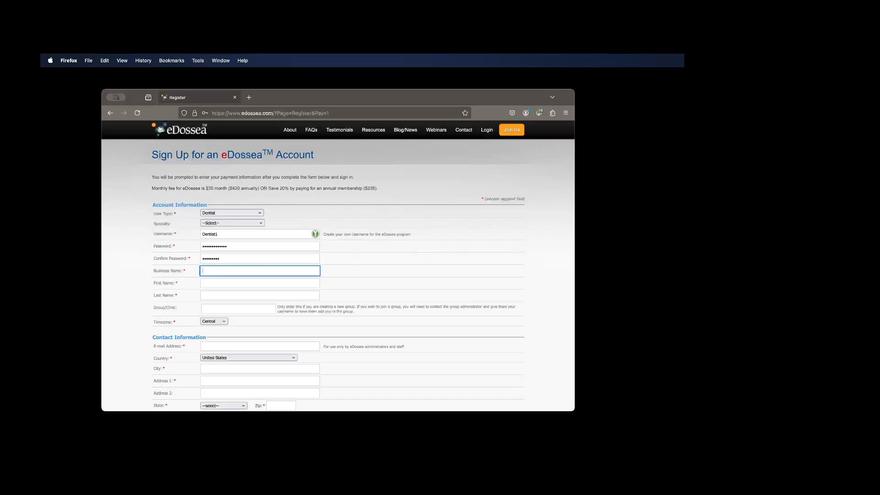
- Enter New Dentist as the business name and fill in the account holder's first and last names
key(Tab)
text(New)
key(Tab)
key(Tab)
- Fill in the account holder's e-mail address in the contact information
click(260, 347)
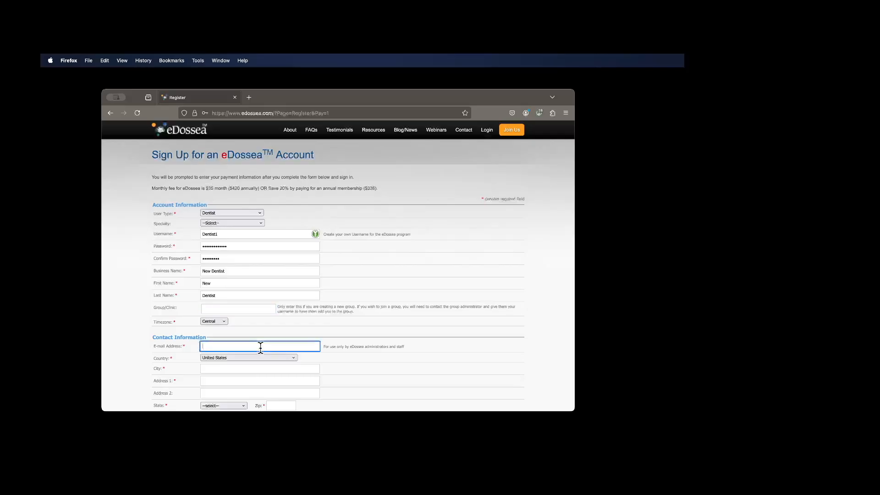
key(Tab)
- Complete the reCAPTCHA user verification by selecting the images with cars, and cancel the sign-up
scroll(273, 365, down, 5)
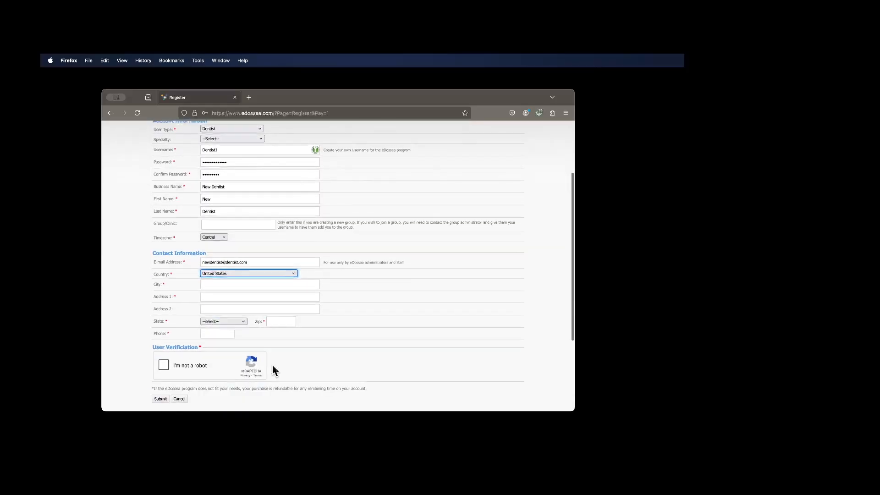
click(163, 322)
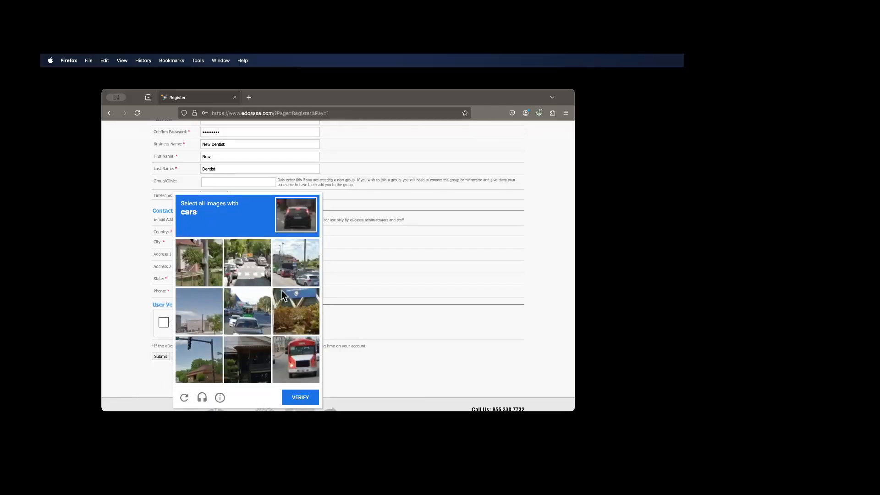
click(248, 274)
click(244, 321)
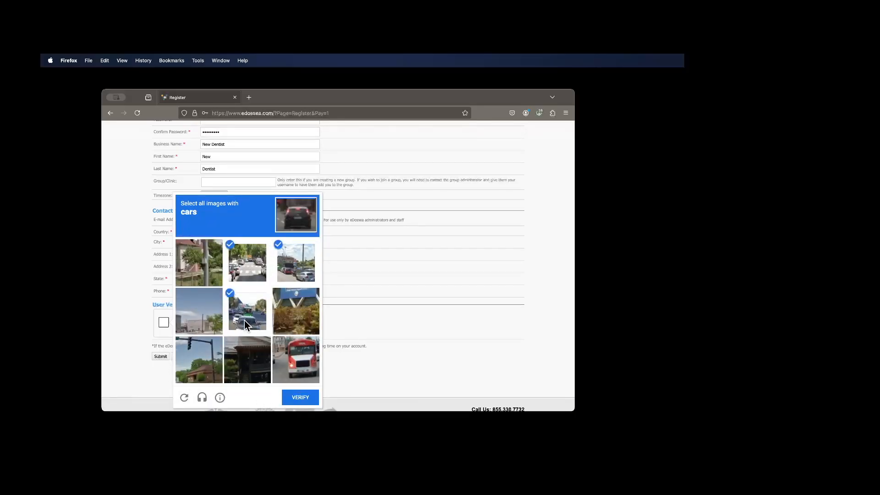
click(300, 398)
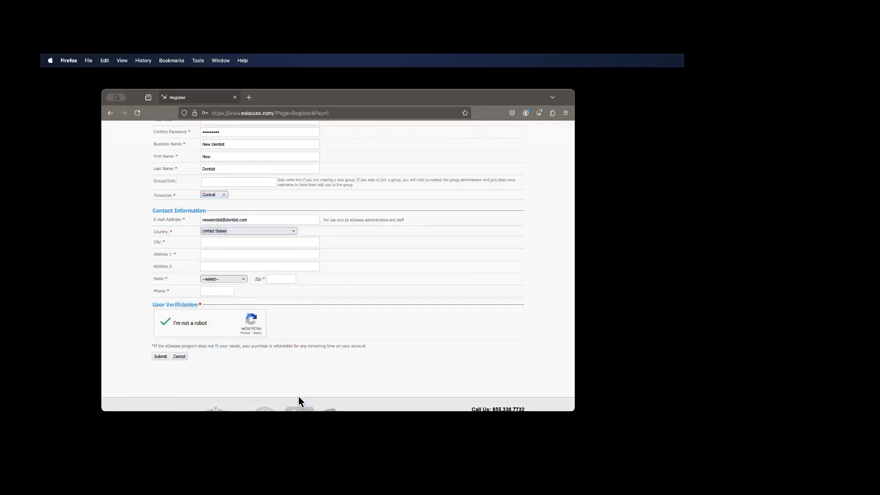
click(178, 357)
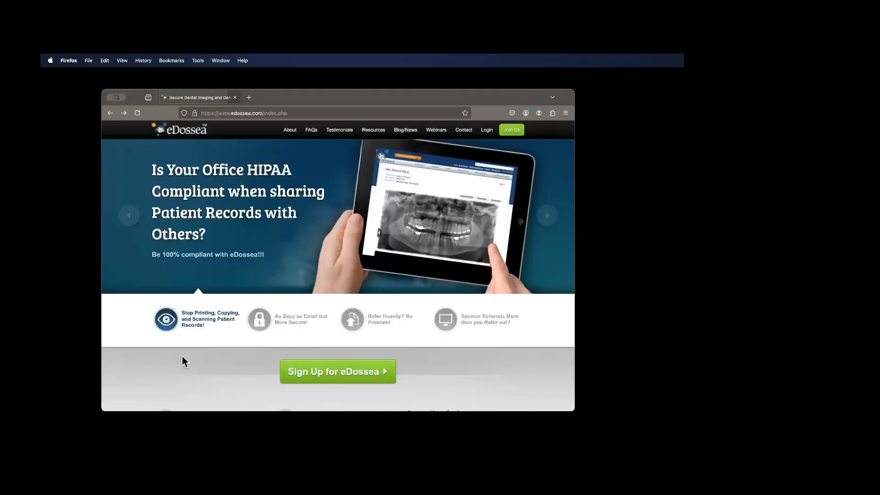
- Log in with the saved TestDentist username and password, and decline storing the password in the browser
click(488, 132)
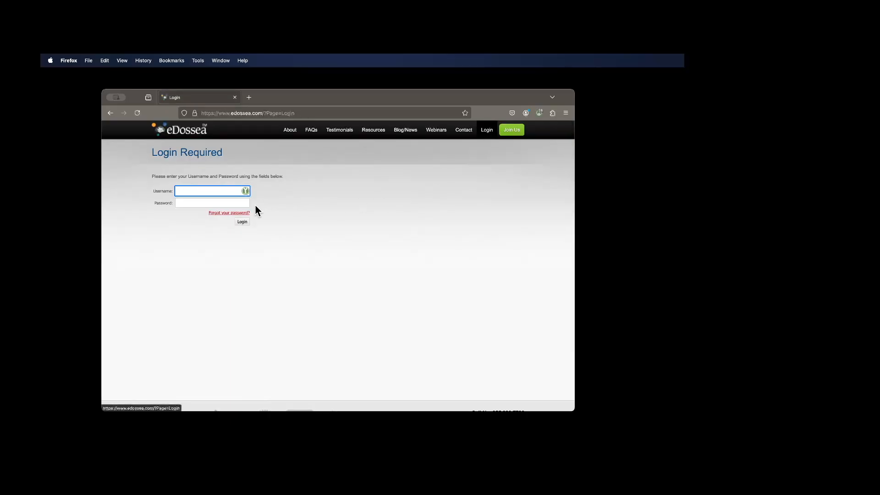
click(245, 193)
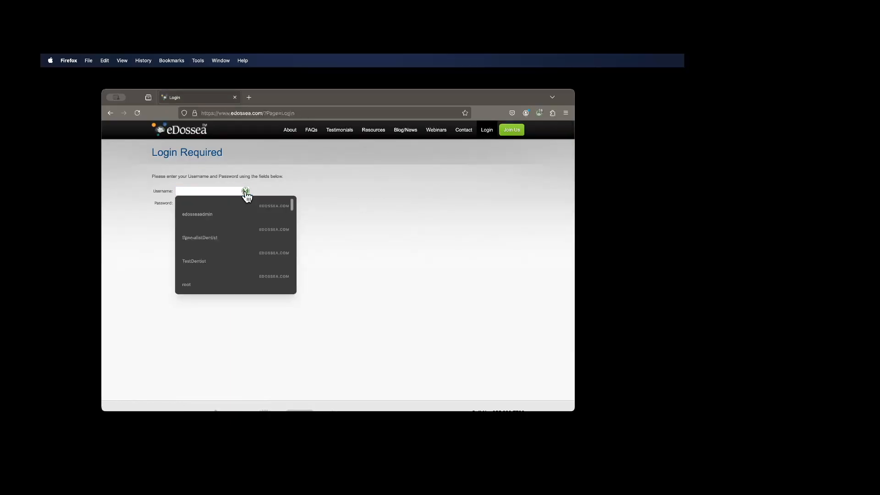
click(203, 262)
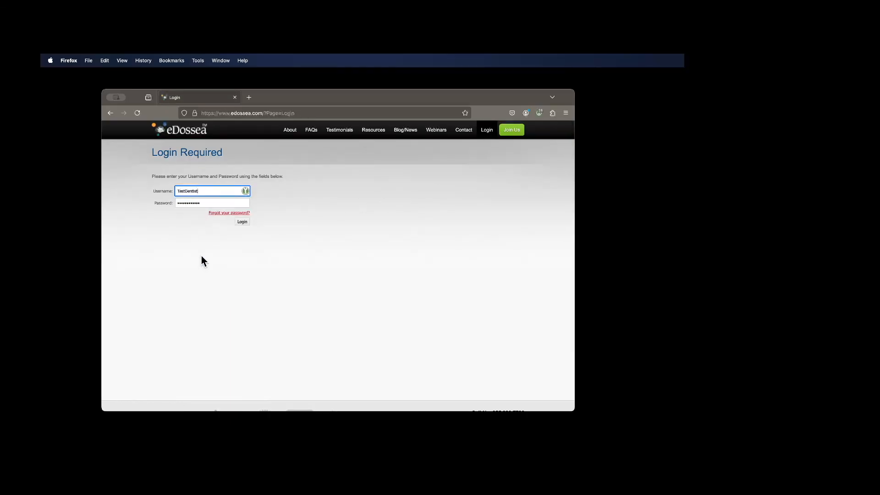
click(242, 223)
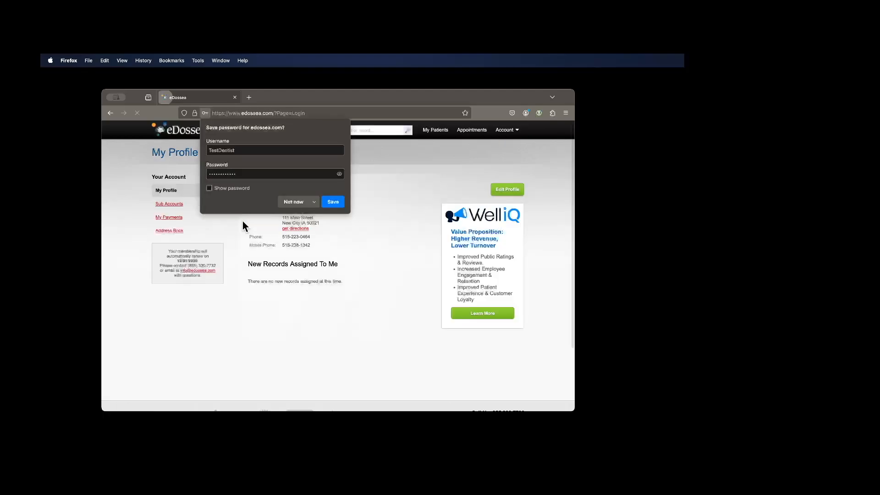
click(293, 201)
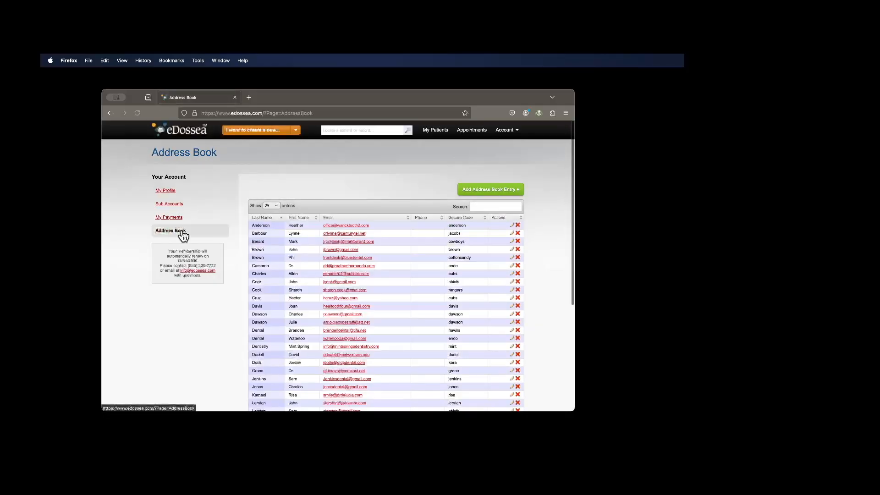
- Look through the entries in the account's address book
scroll(344, 278, down, 2)
scroll(345, 280, down, 3)
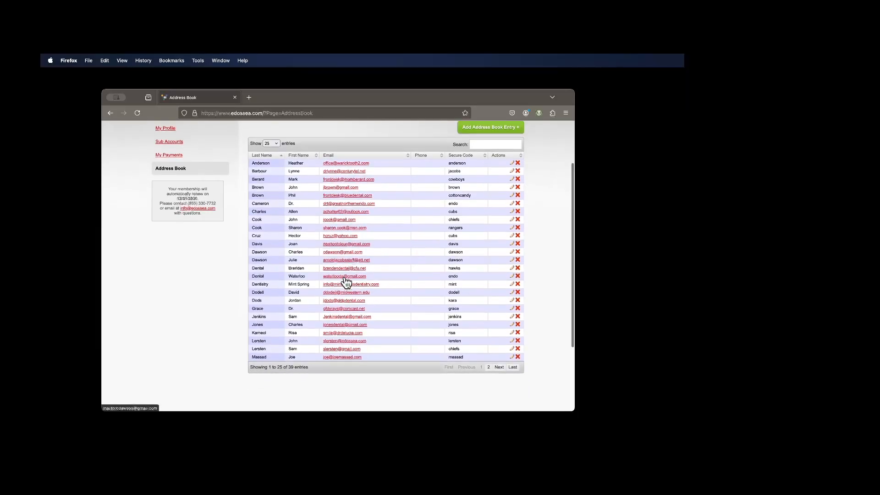
scroll(345, 282, up, 3)
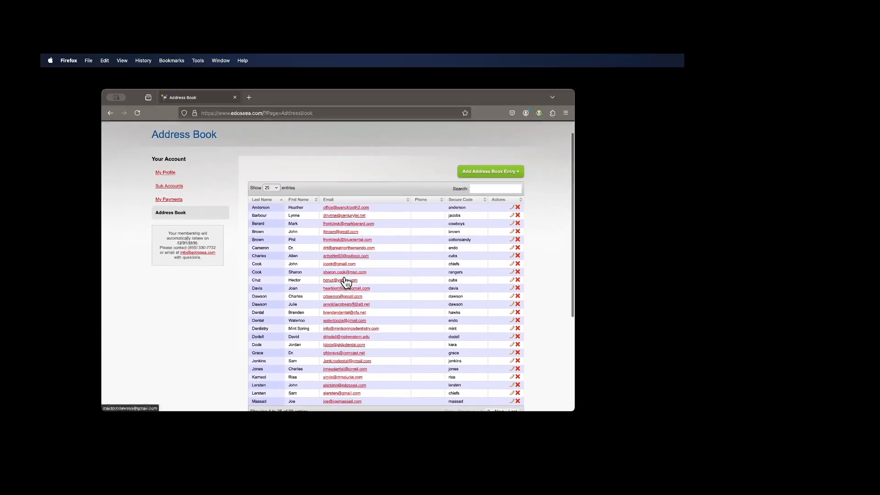
- View the account's payments, sub accounts and profile pages in turn
click(172, 200)
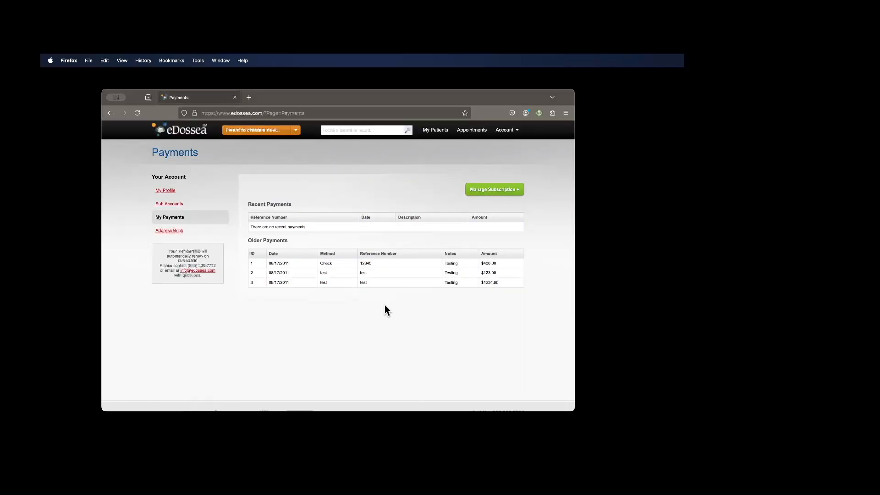
click(171, 205)
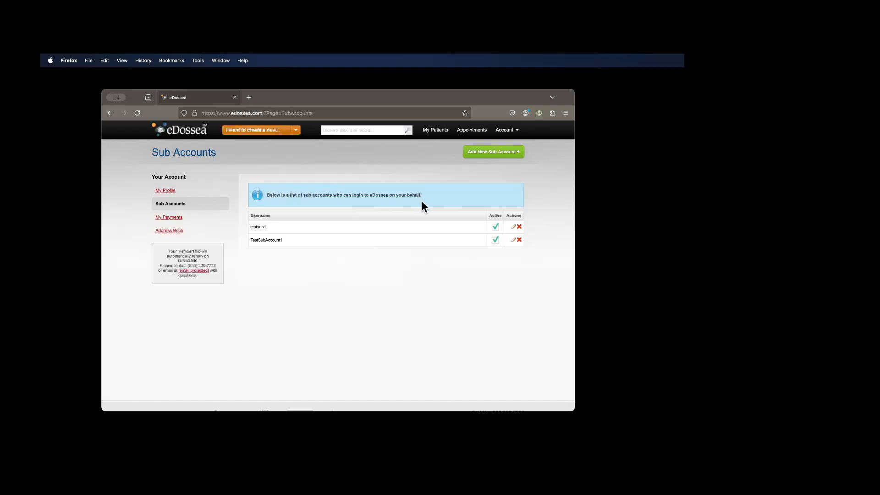
click(166, 192)
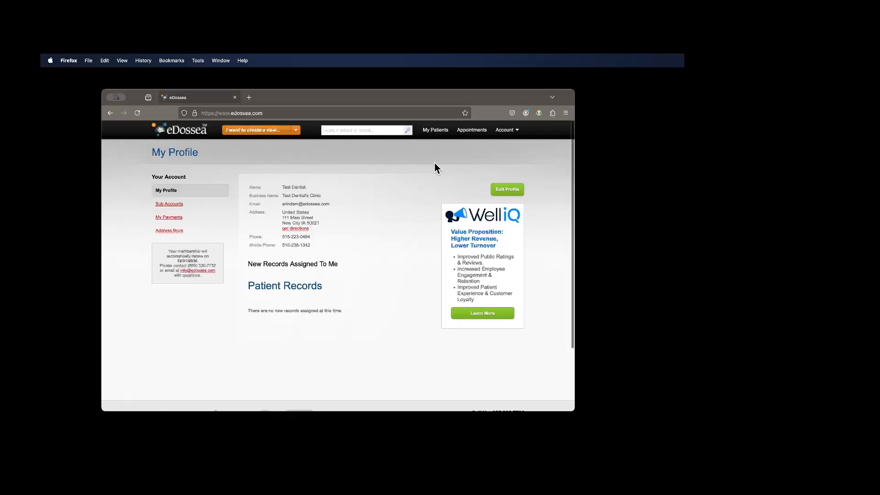
- Open the My Patients list and look through its patient entries
click(437, 131)
scroll(377, 275, down, 3)
scroll(377, 273, down, 5)
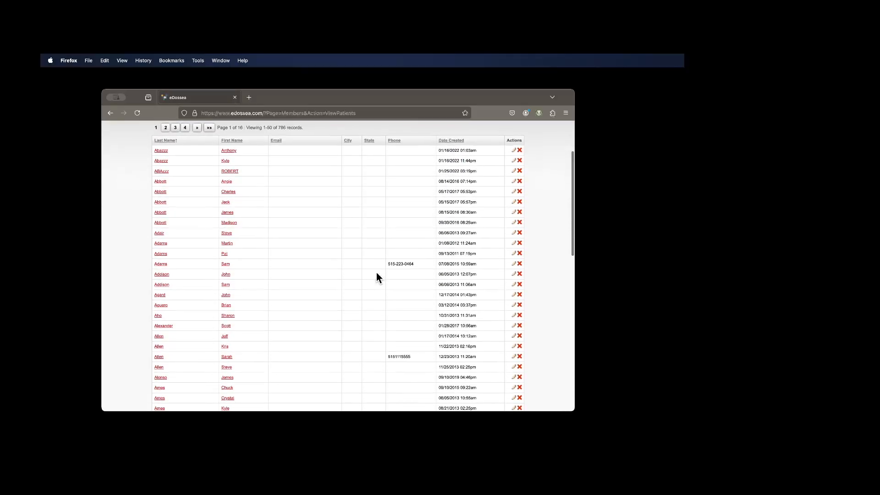
scroll(376, 272, up, 5)
scroll(376, 272, up, 3)
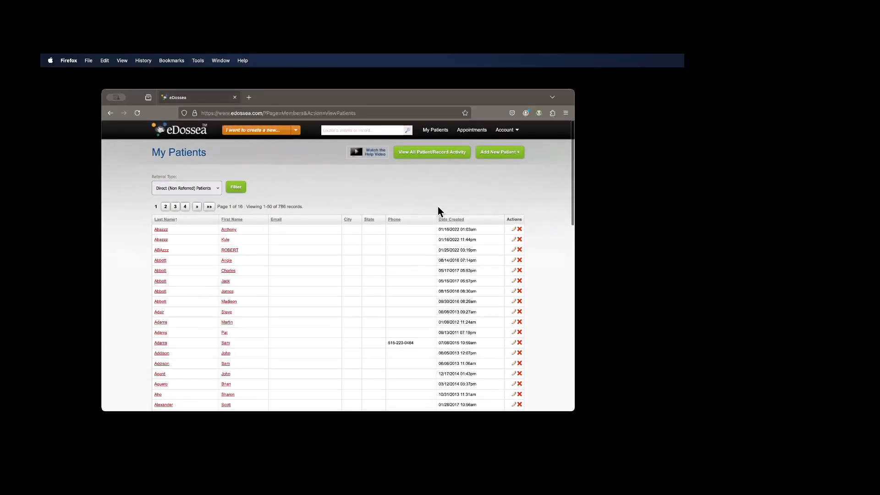
- Review the complete patient and record activity history with its date range filter, and return to the patient list
click(436, 154)
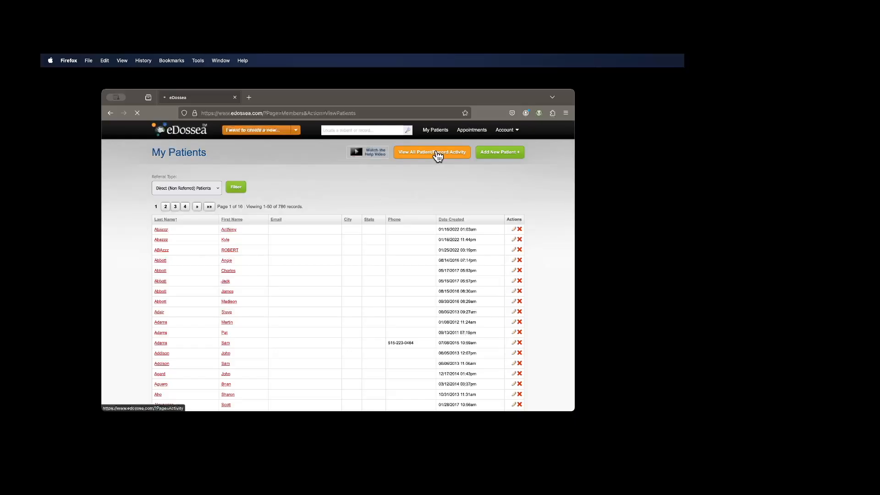
scroll(384, 277, down, 2)
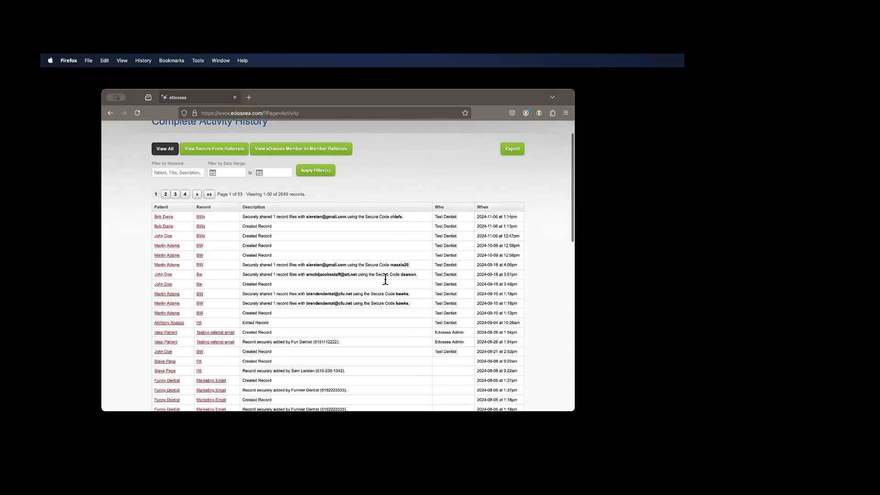
click(220, 193)
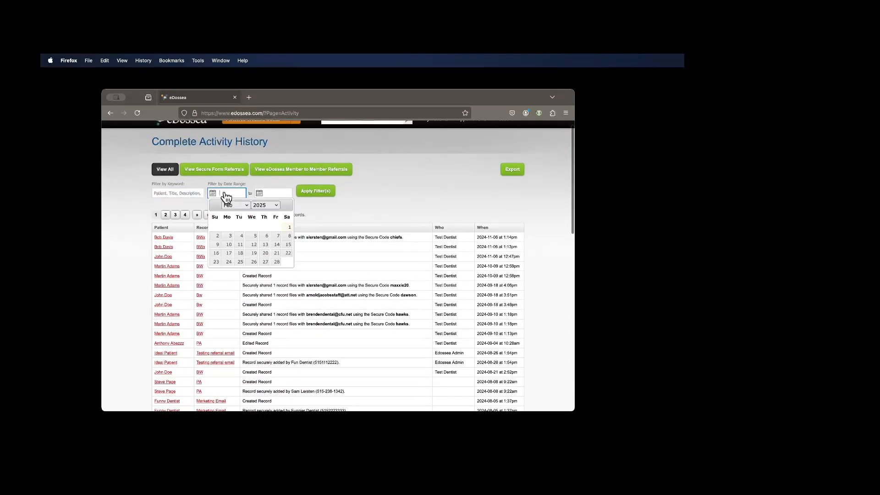
click(399, 184)
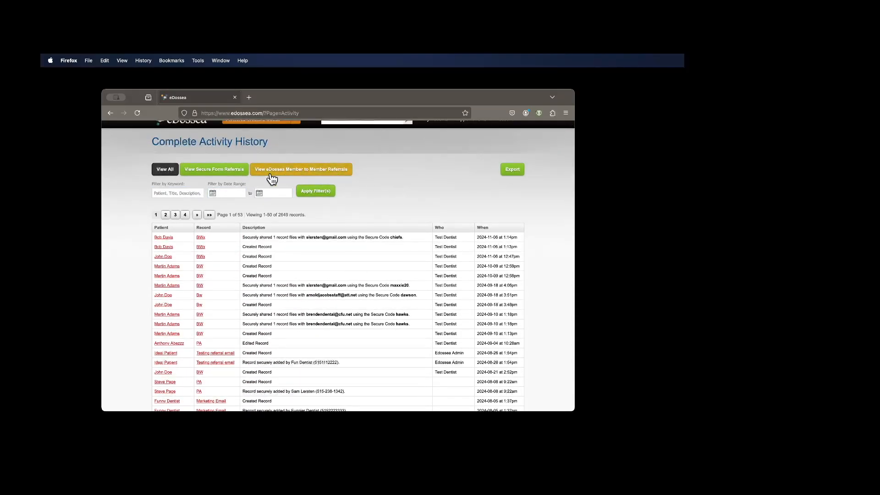
scroll(409, 185, up, 2)
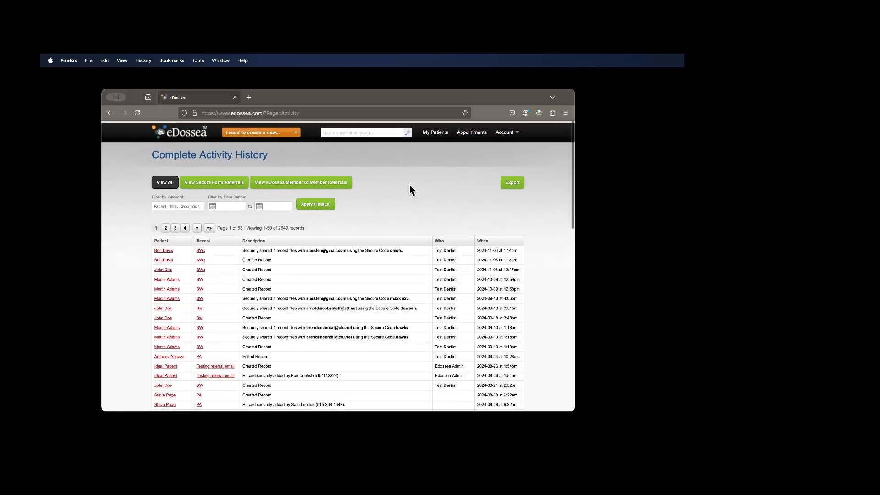
click(436, 137)
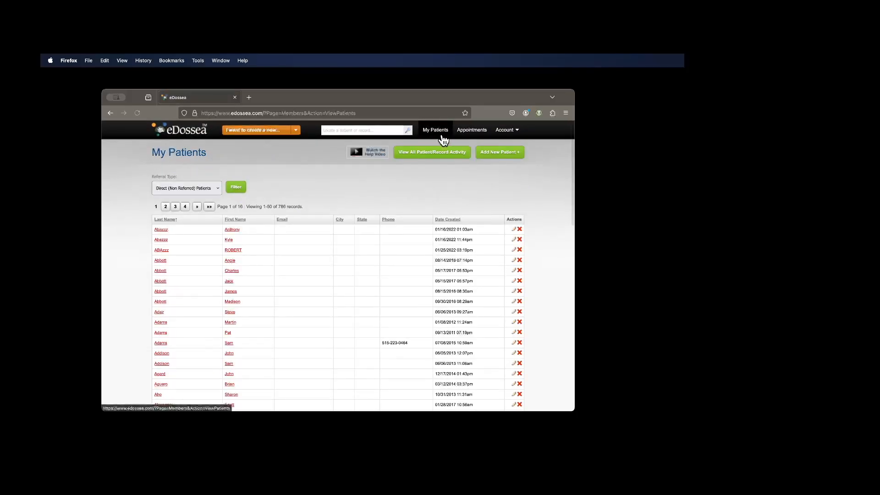
- Start a new record and assign it to an existing patient found by searching for the surname
click(296, 130)
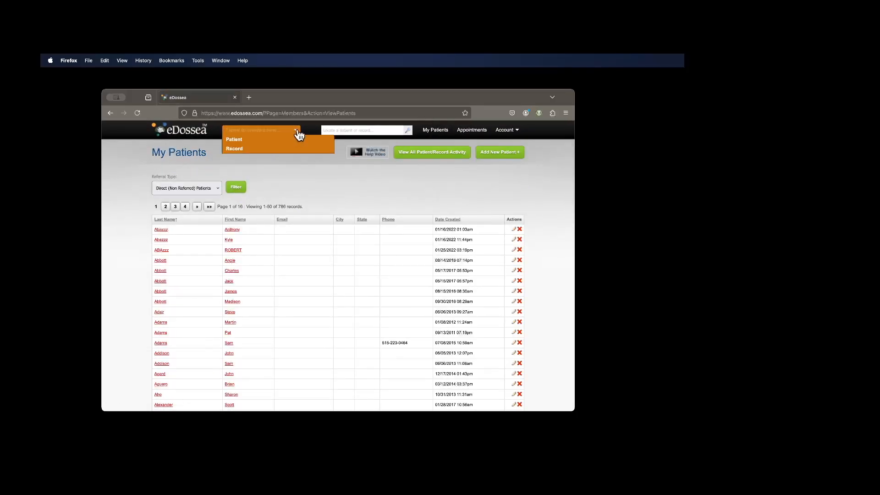
click(238, 149)
click(312, 194)
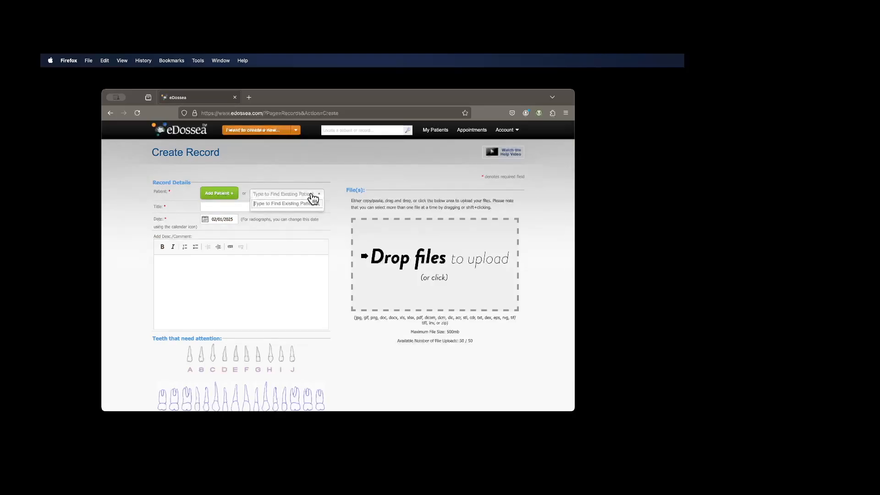
text(smith)
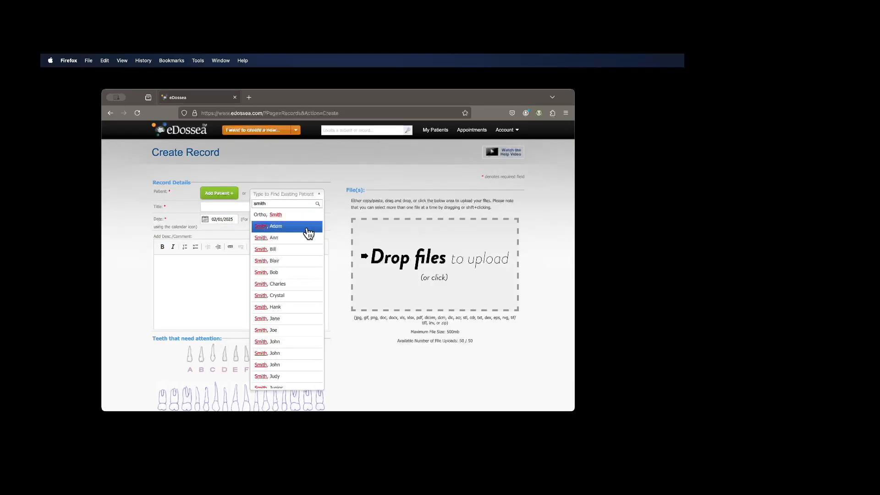
click(277, 261)
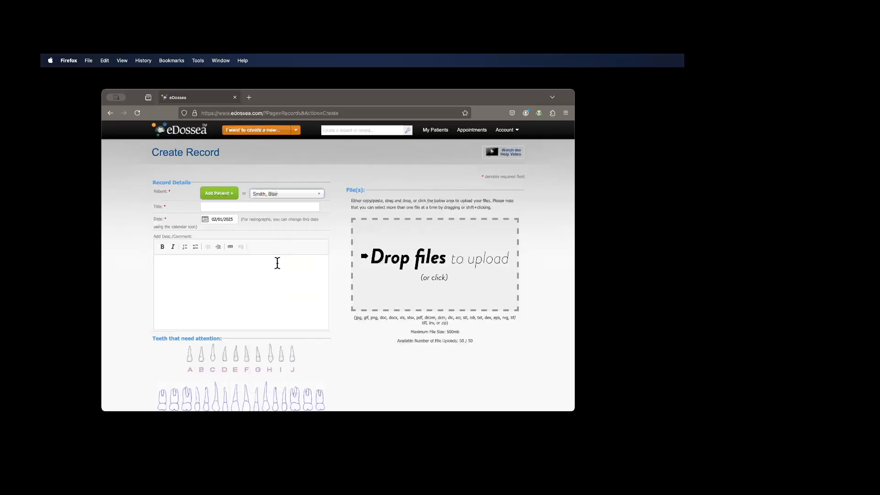
- Title the record "New Pano" and enter the comment "Adding a new Pano"
click(227, 207)
text(Nex)
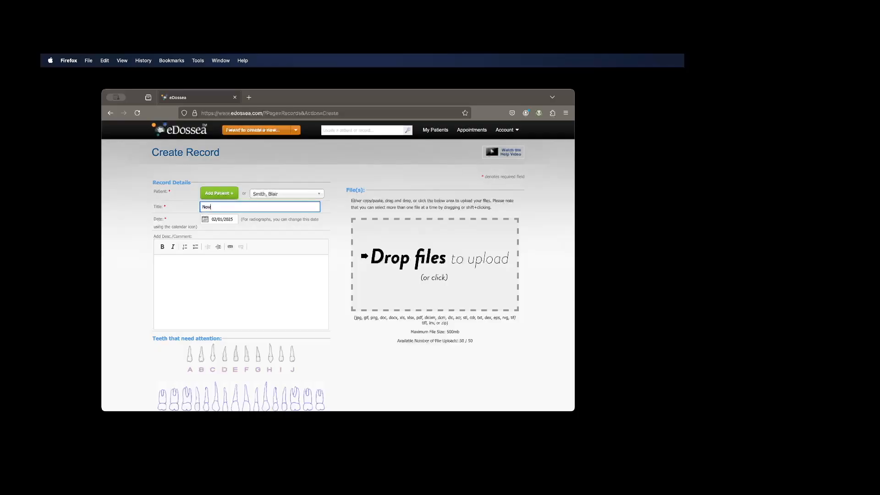
key(Tab)
key(Tab)
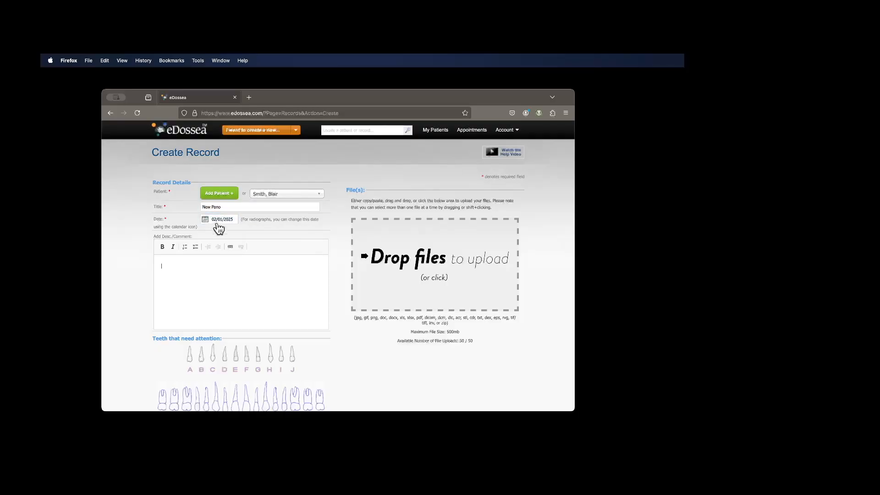
text(Adding a new Pano)
- Mark teeth 7 and 22 as needing attention in the record's tooth chart
scroll(178, 371, down, 3)
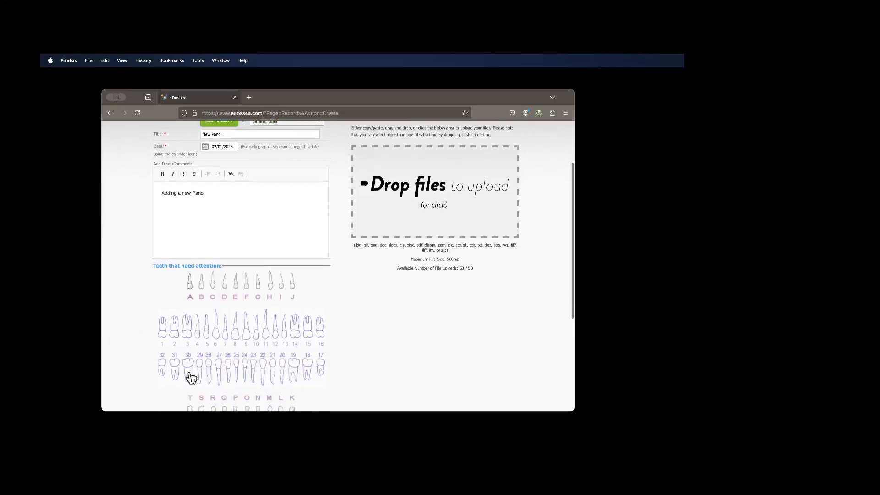
click(226, 338)
click(263, 366)
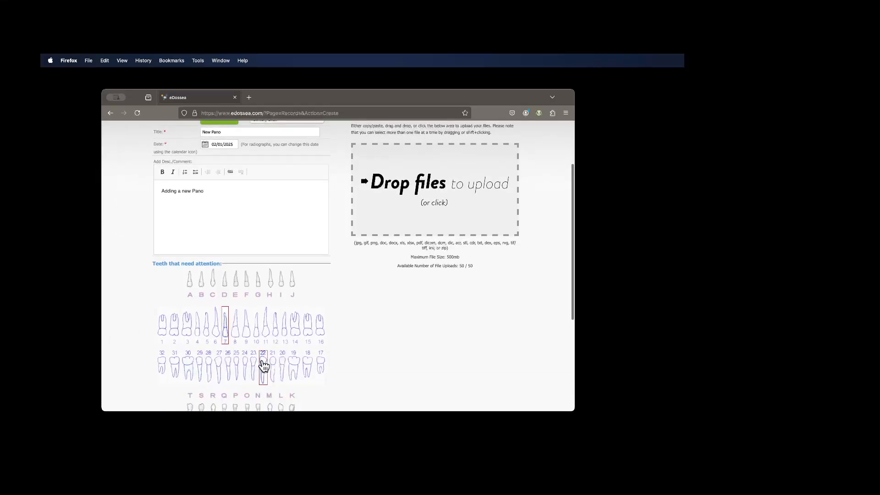
scroll(343, 366, down, 3)
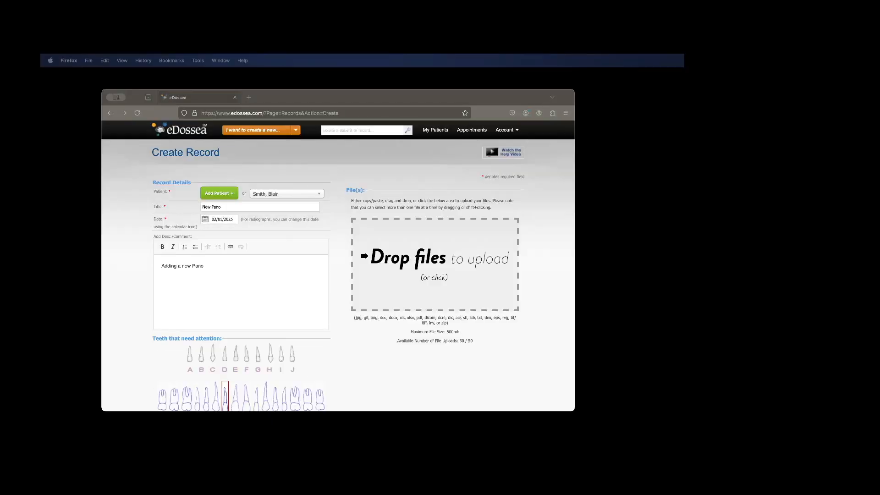
- Upload Test Pano.jpg from the Sample Images folder to the record
click(427, 261)
click(427, 260)
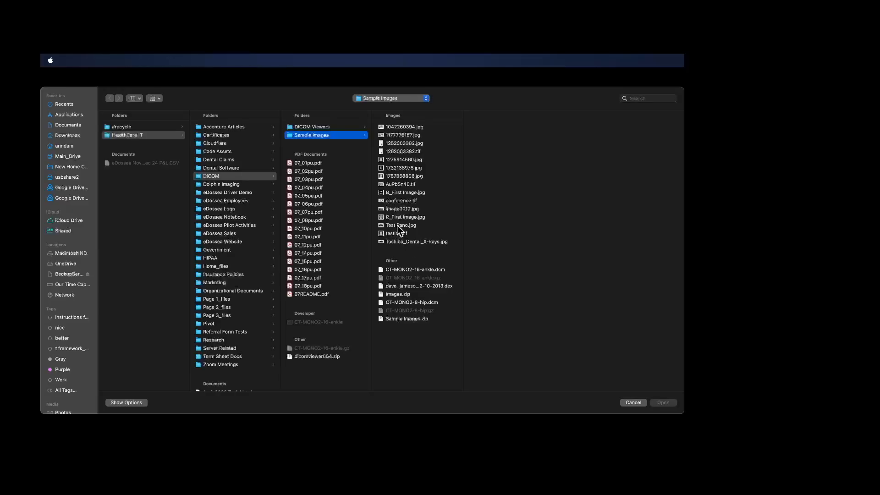
click(398, 226)
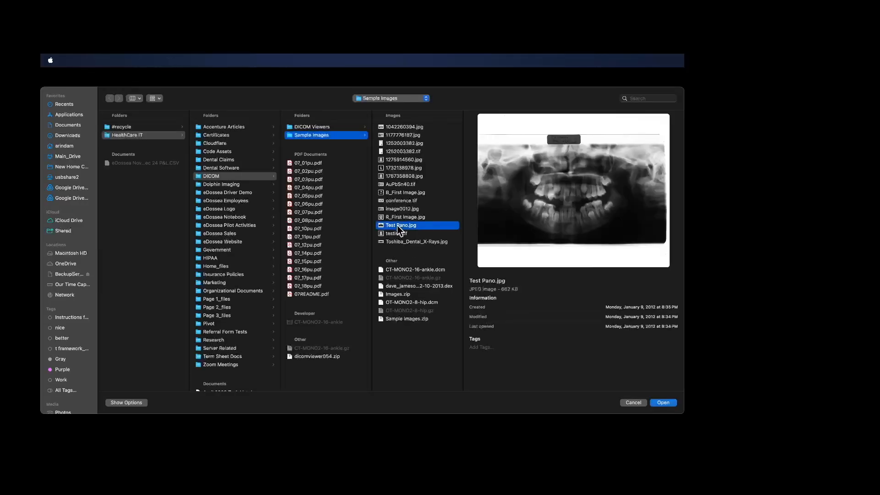
click(667, 403)
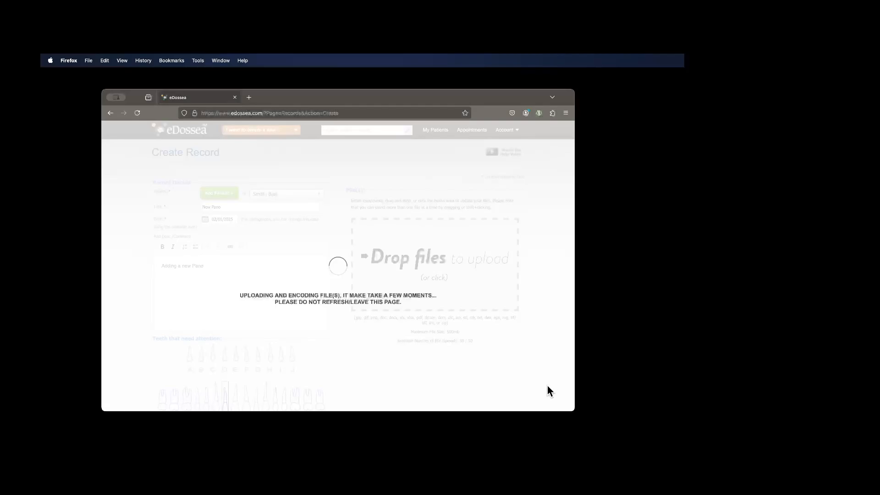
scroll(545, 356, down, 2)
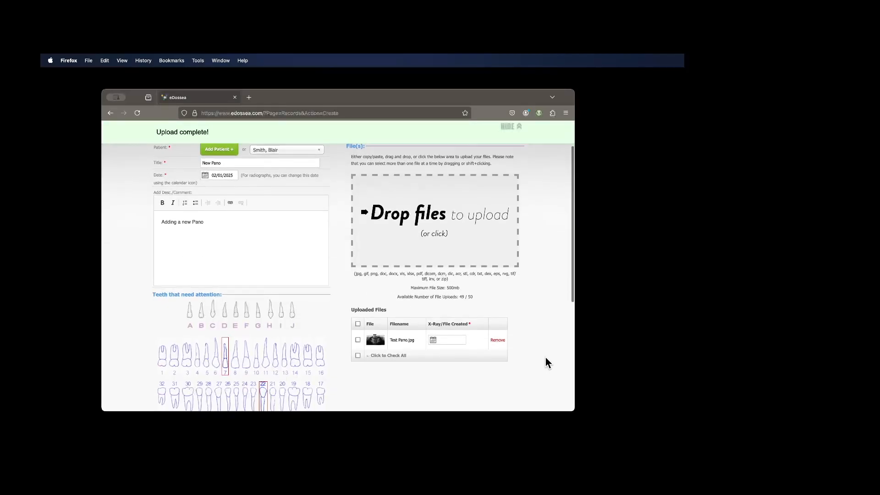
- Set the uploaded X-ray's creation date to 01/15/2025 and save the record
click(448, 341)
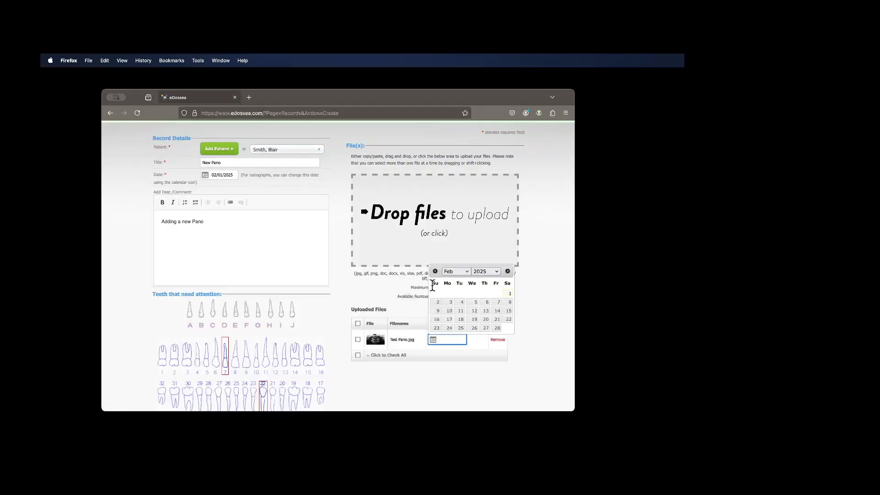
click(436, 271)
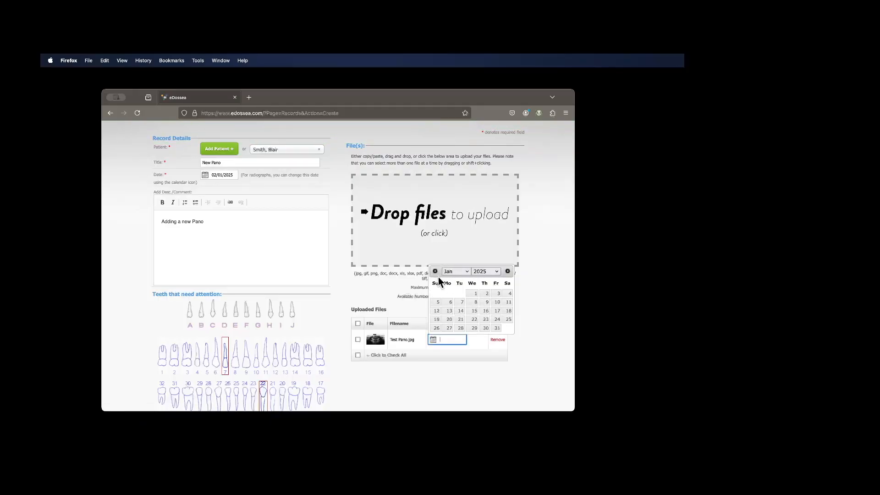
click(473, 310)
scroll(435, 365, down, 5)
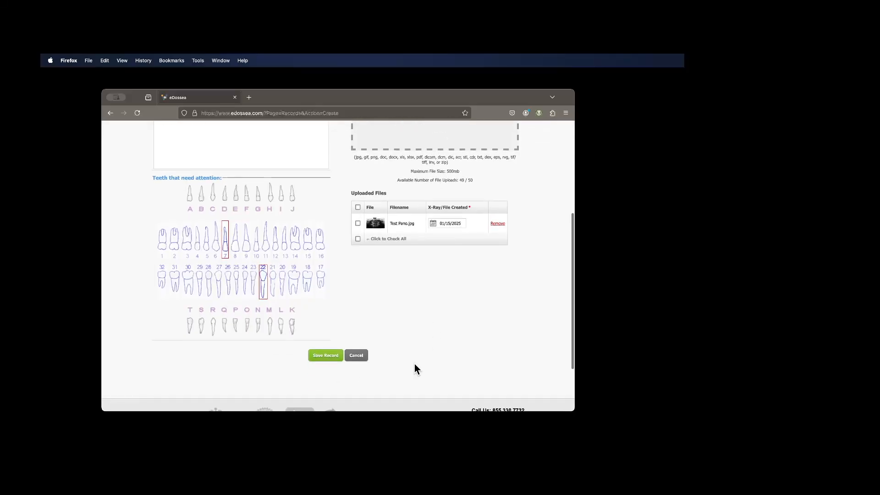
click(333, 356)
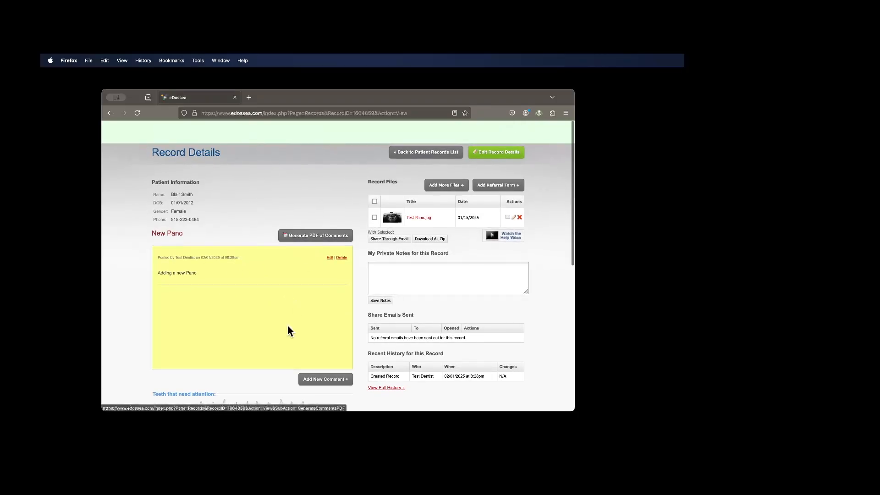
- Select Test Pano.jpg for sharing through email and add the recipient's email address, declining to store it in the address book
click(374, 217)
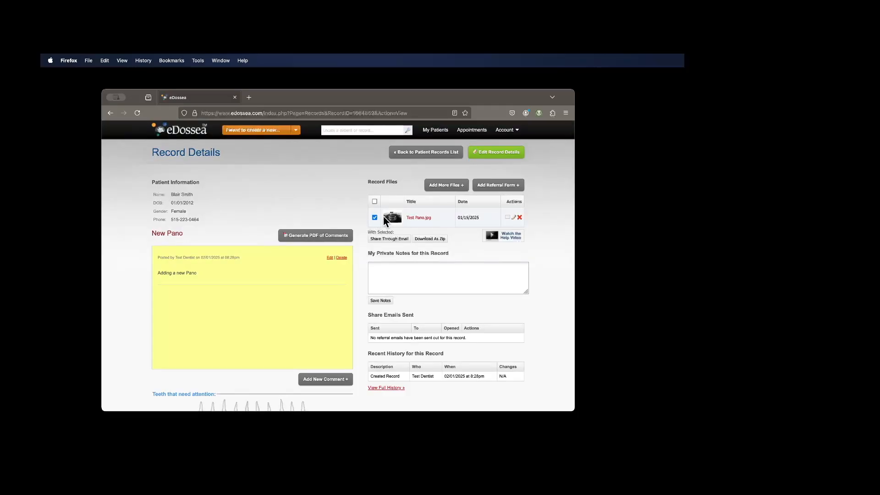
click(395, 240)
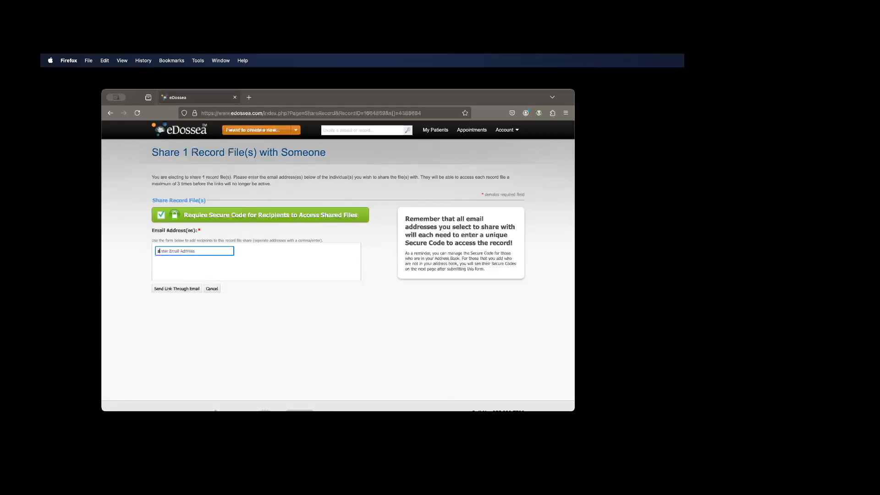
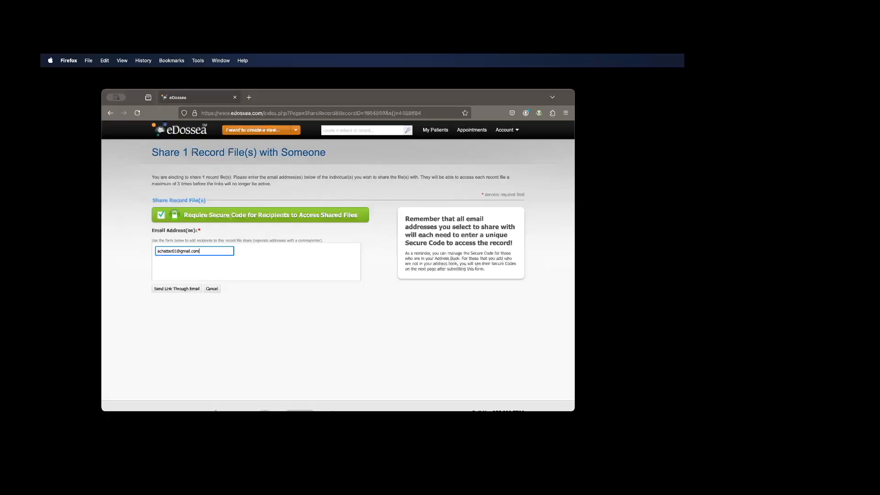
key(Tab)
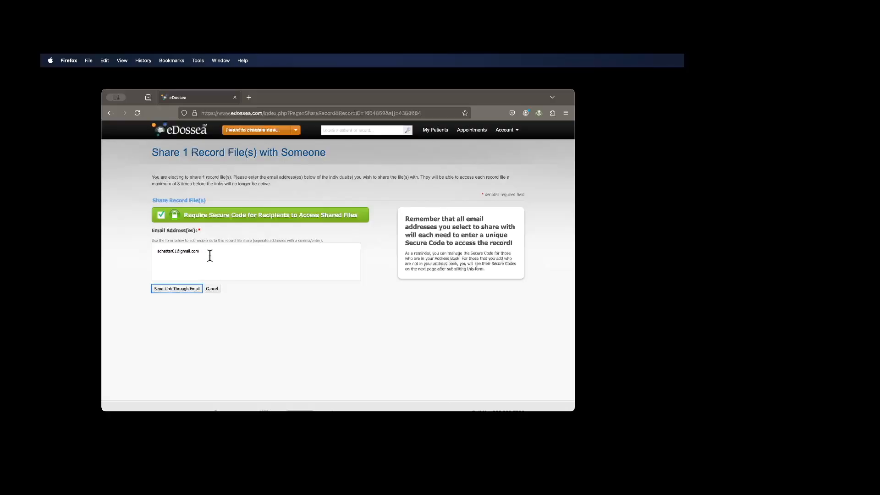
click(183, 290)
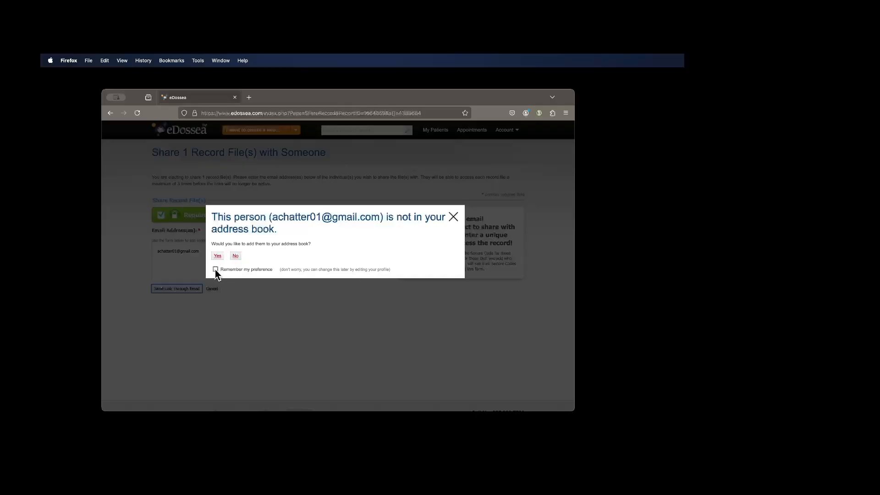
click(235, 256)
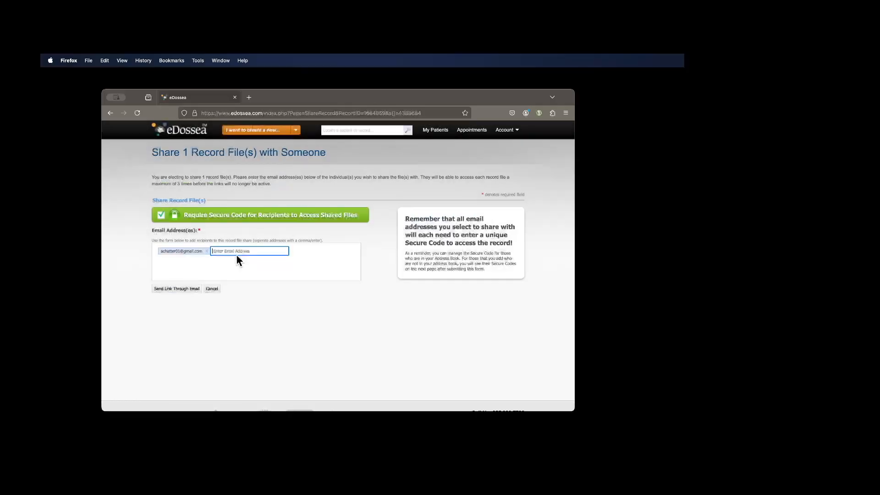
- Replace the recipient's secure code with a custom one and share the record file through email
click(182, 290)
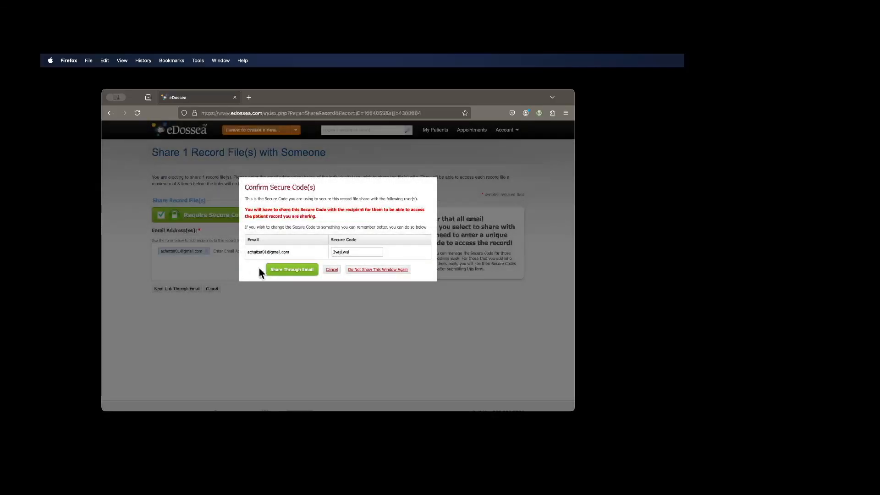
drag(332, 250, 359, 249)
double_click(361, 250)
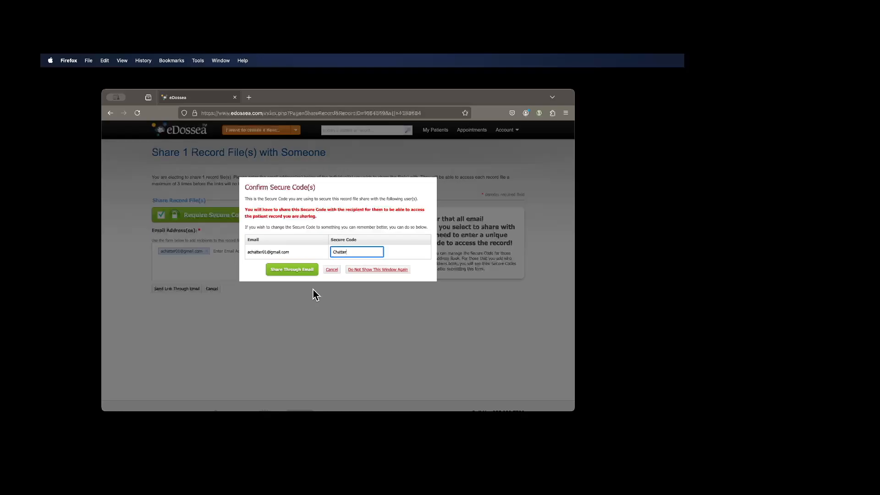
click(297, 271)
click(187, 257)
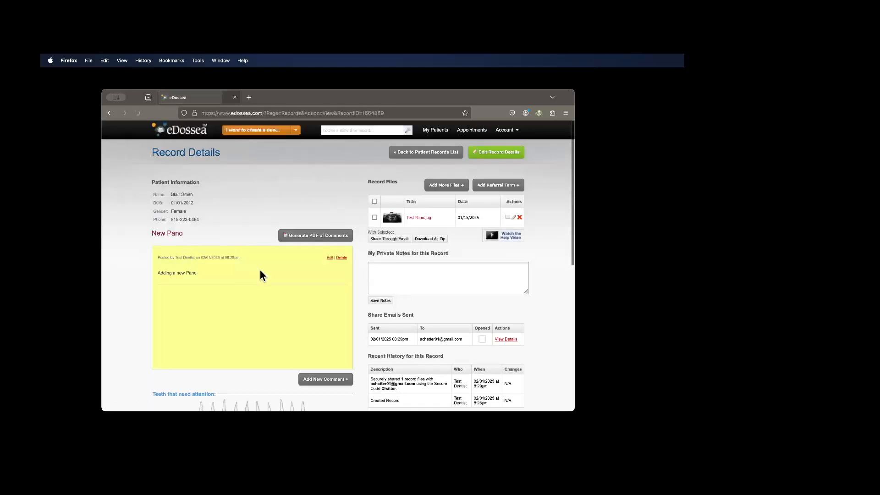
- Review the record's sent share emails, view the details of the sent message, and close them
scroll(343, 308, down, 2)
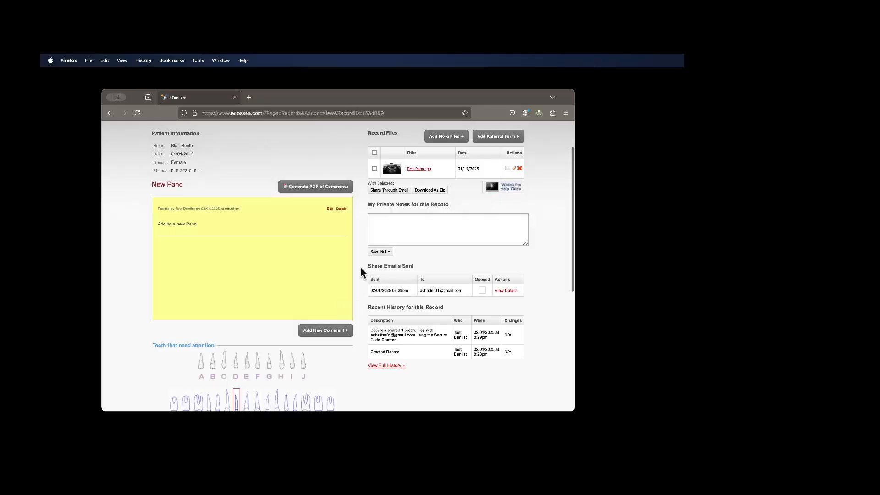
drag(367, 265, 417, 265)
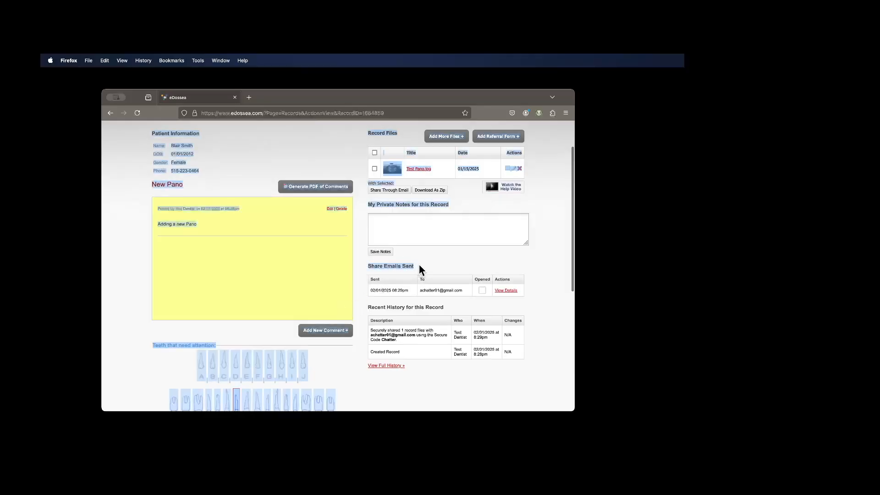
click(403, 297)
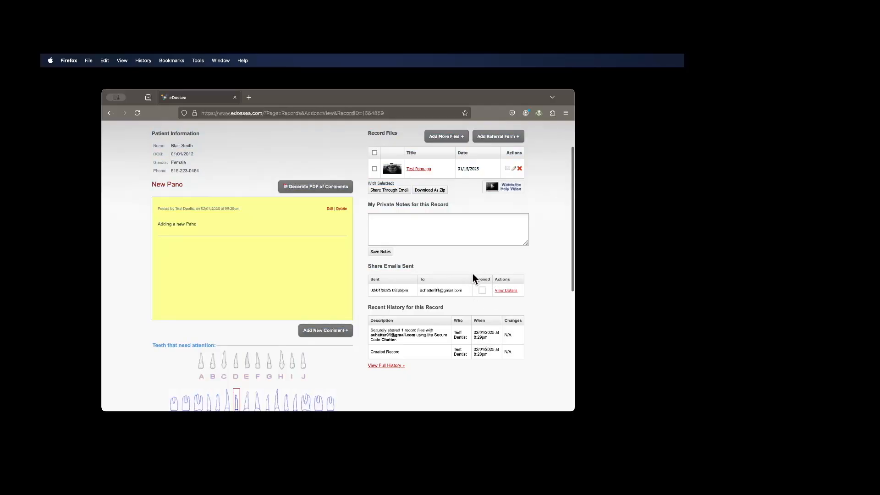
click(507, 291)
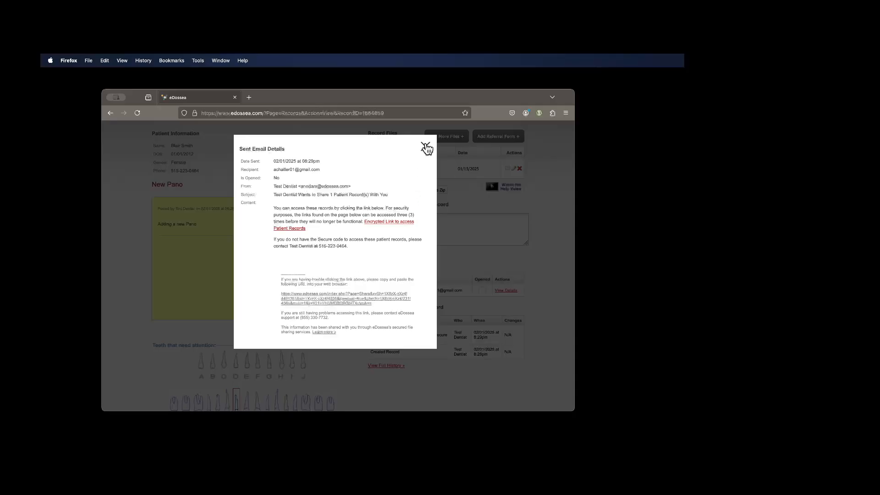
click(426, 147)
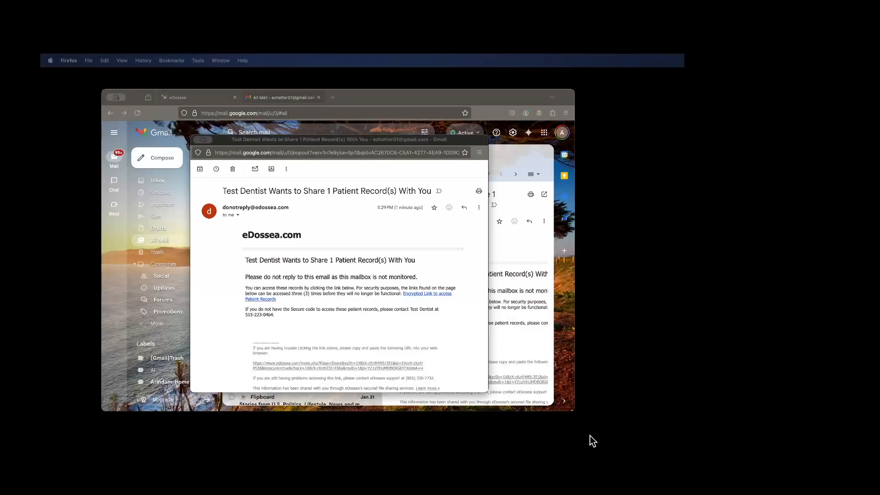
- In the recipient's Gmail, check the share email's sender and recipient details and read through its message
click(237, 215)
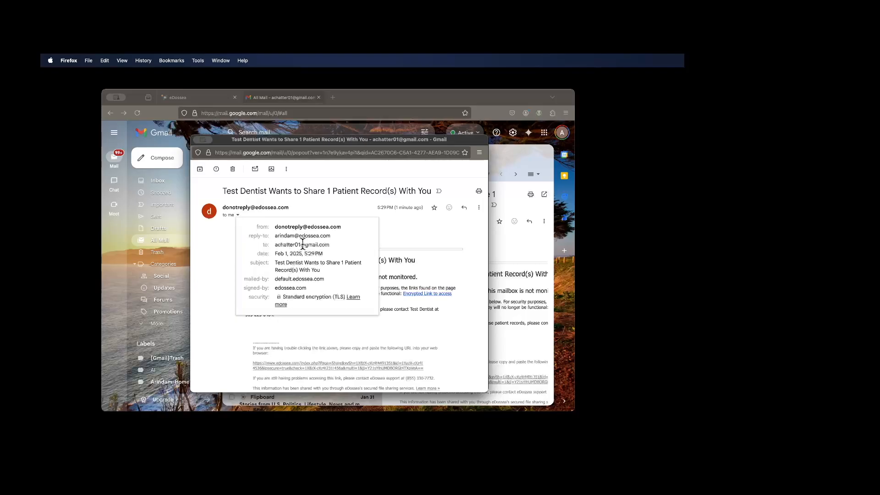
click(418, 239)
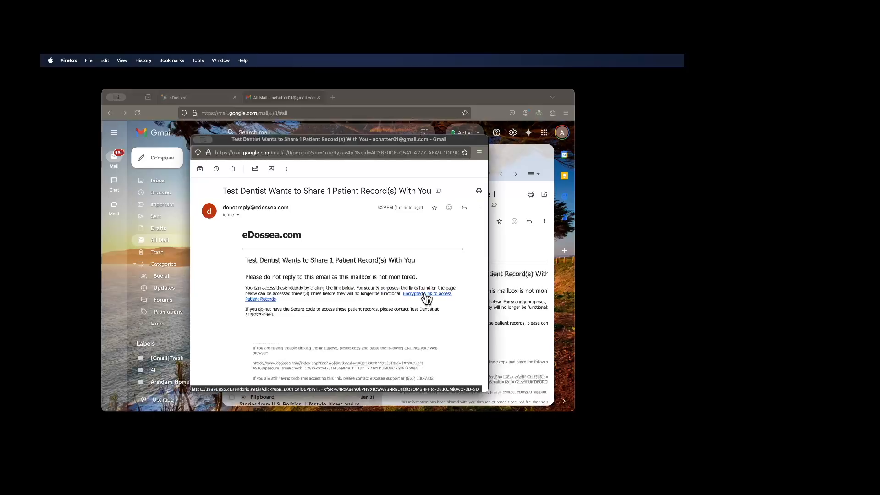
scroll(305, 359, down, 3)
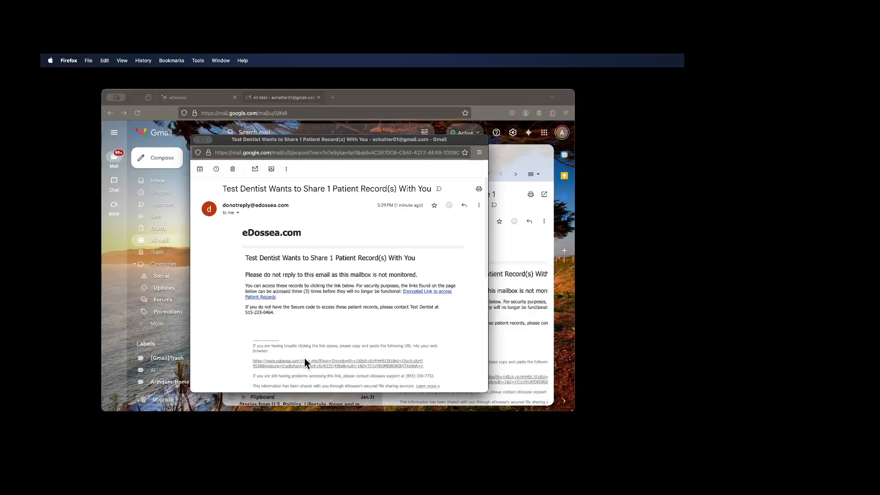
scroll(305, 359, down, 3)
scroll(305, 359, up, 5)
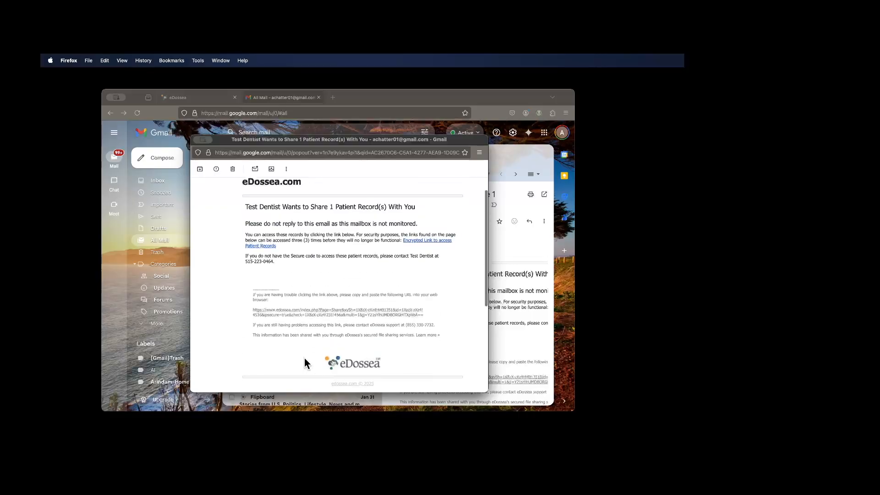
- Follow the encrypted patient records link in the share email and submit the secure code to access the record, declining to save the password
click(417, 292)
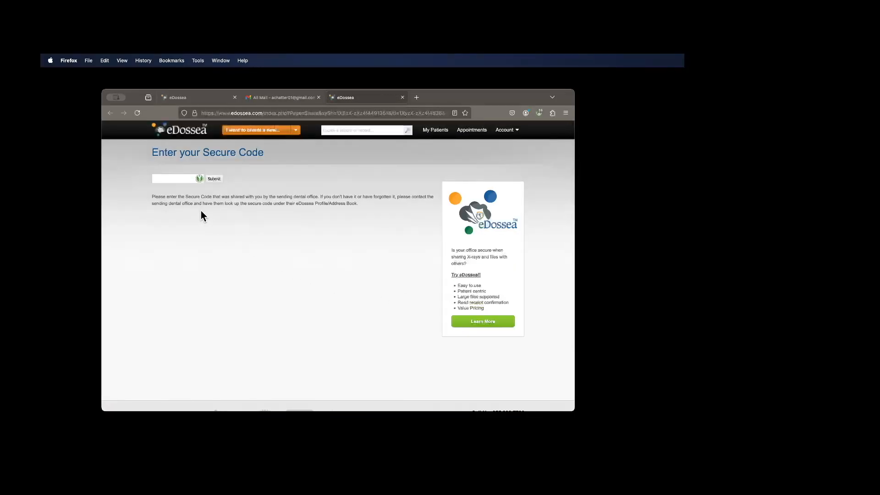
click(172, 179)
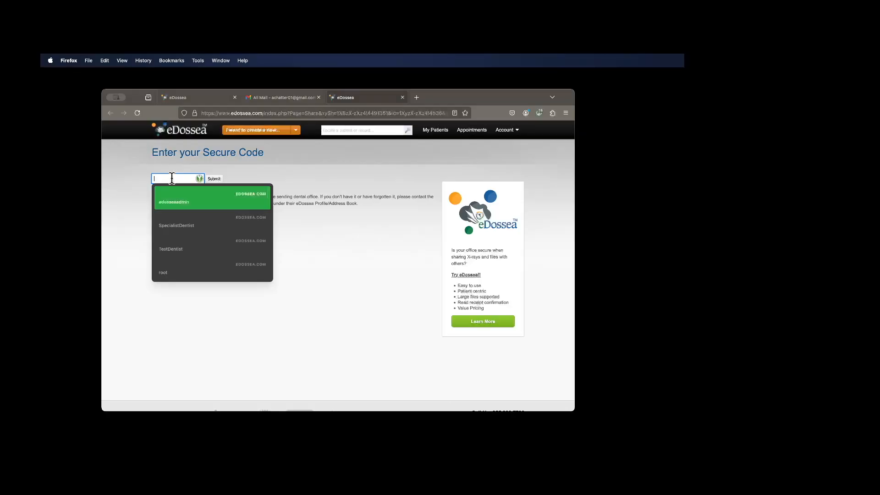
key(Down)
key(Down)
key(Down)
key(Down)
key(Down)
key(Down)
key(Down)
key(Down)
key(Down)
key(Down)
key(Down)
key(Down)
key(Down)
key(Down)
text(•••••••)
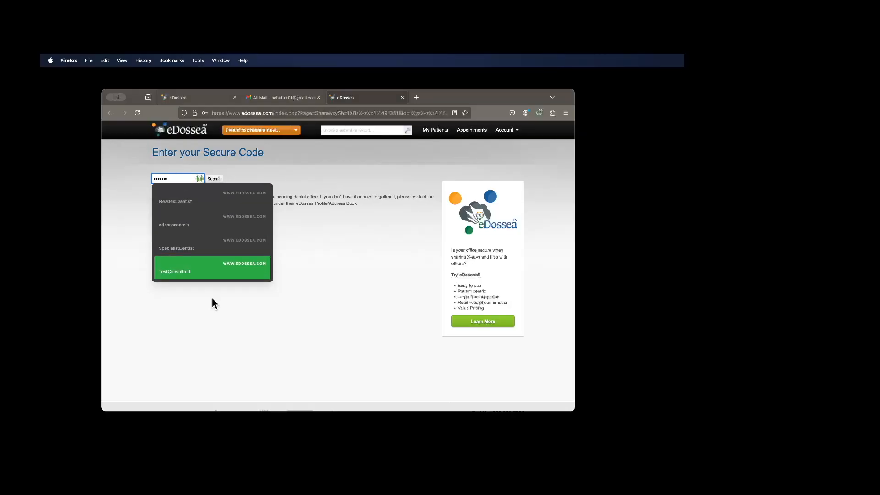
click(215, 350)
click(214, 180)
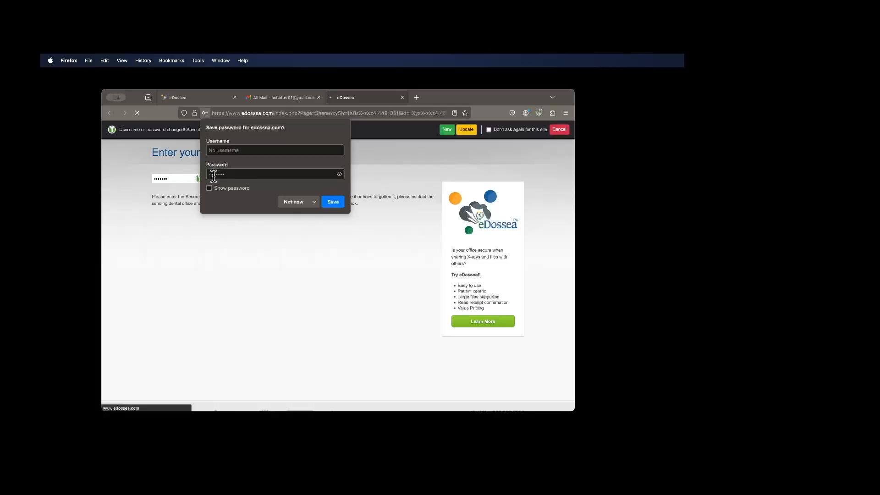
click(296, 201)
- Review the shared record's X-ray, comments and teeth needing attention, and save the X-ray image
scroll(520, 300, down, 2)
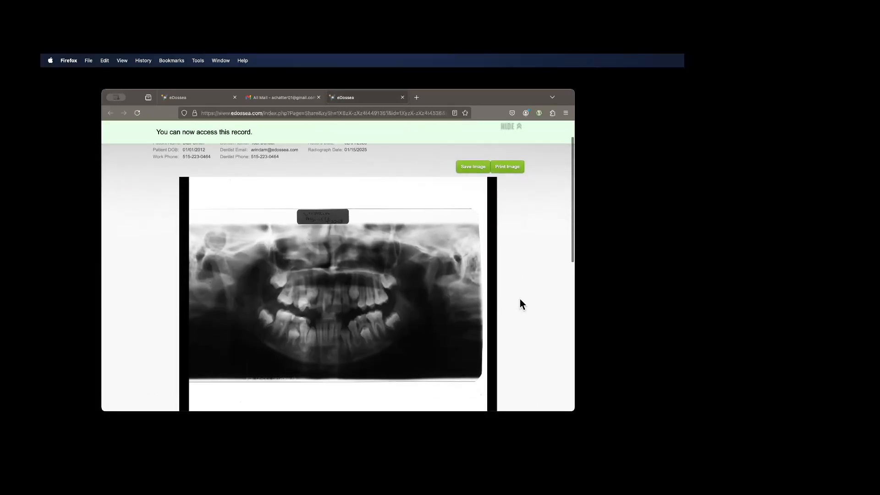
scroll(519, 300, down, 5)
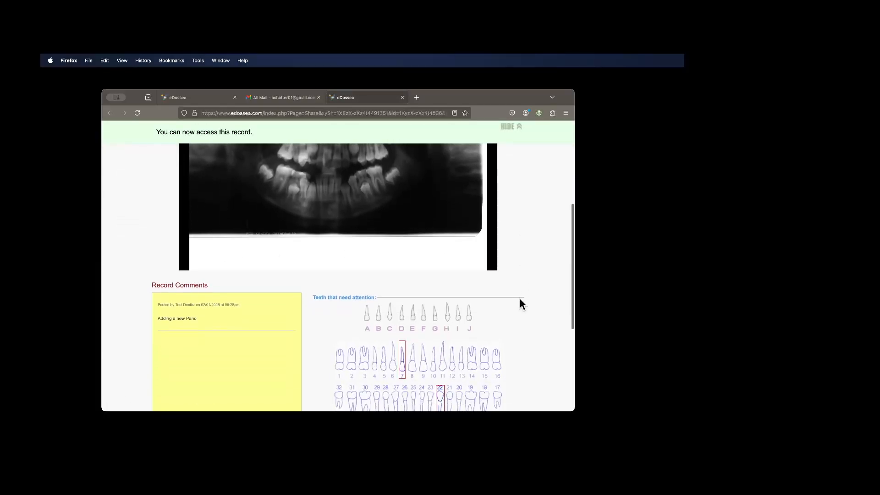
scroll(521, 301, down, 5)
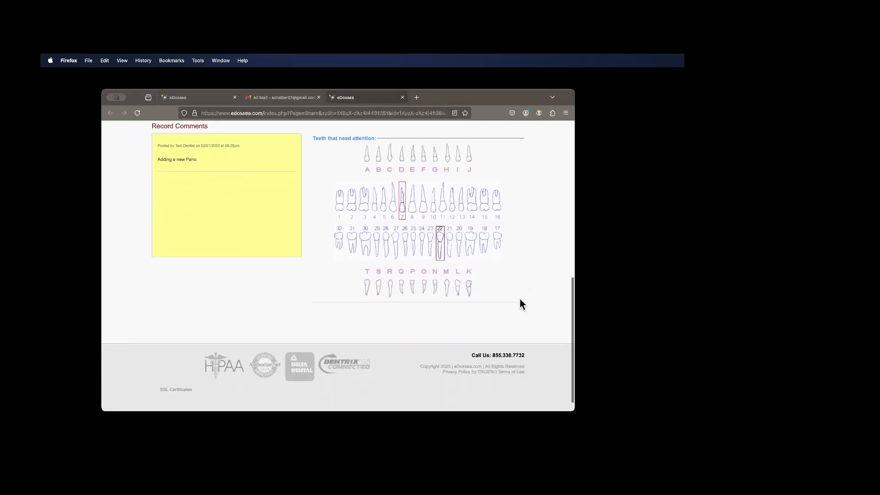
scroll(520, 300, up, 10)
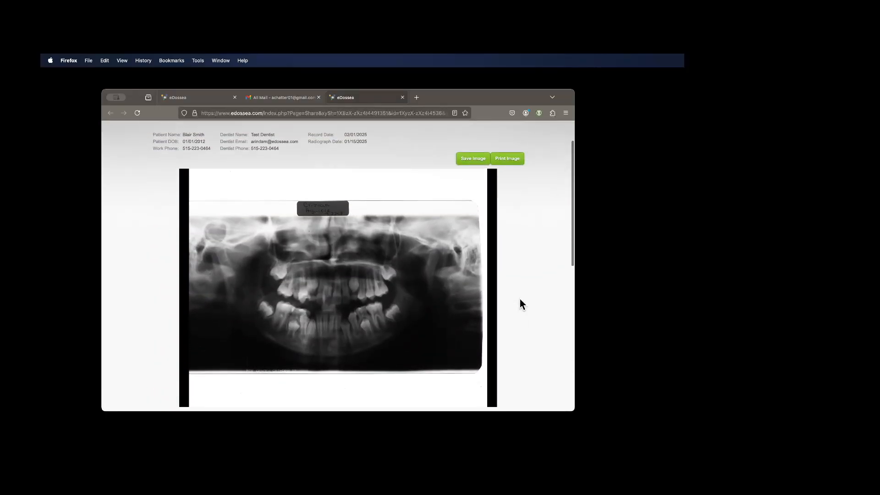
scroll(520, 299, up, 2)
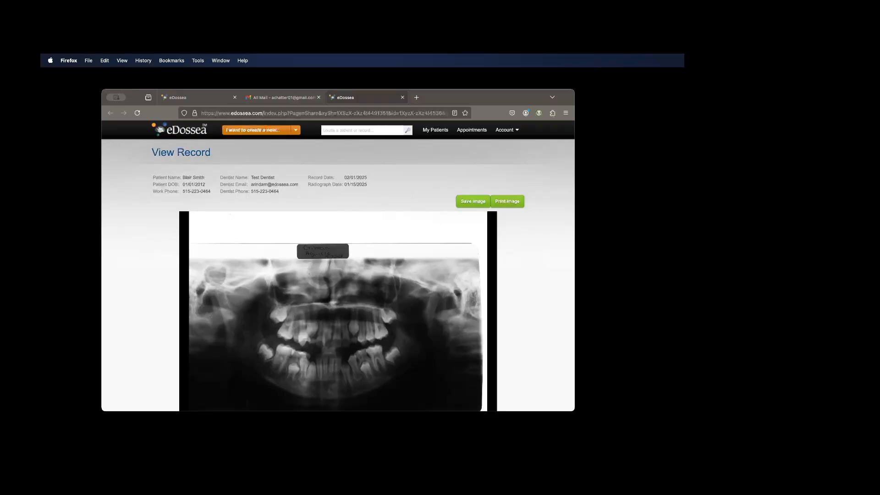
click(473, 203)
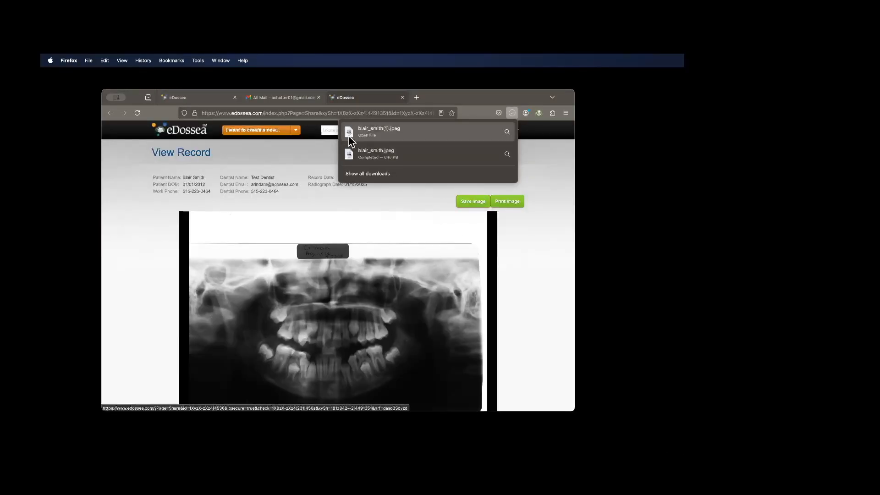
click(545, 275)
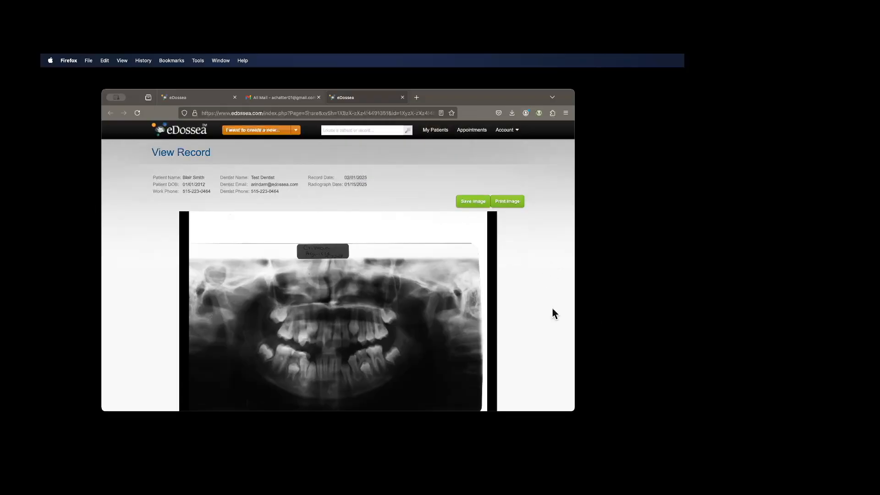
scroll(323, 200, down, 5)
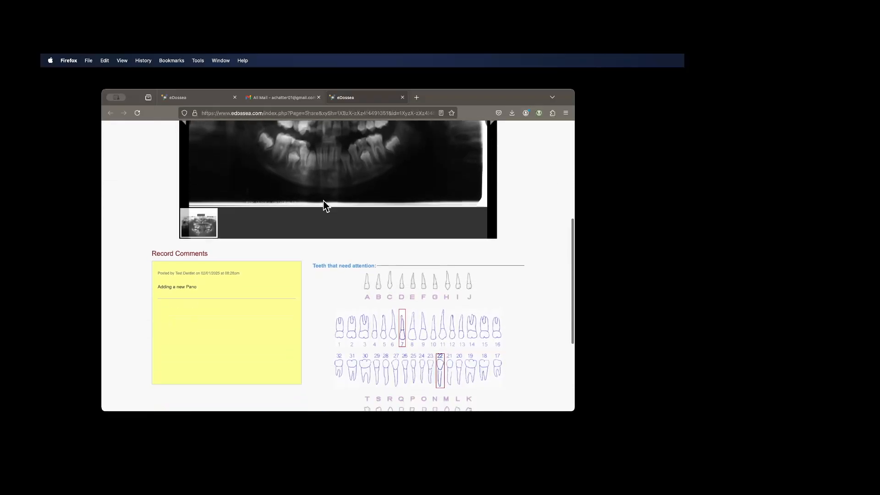
scroll(275, 230, down, 2)
scroll(439, 320, up, 5)
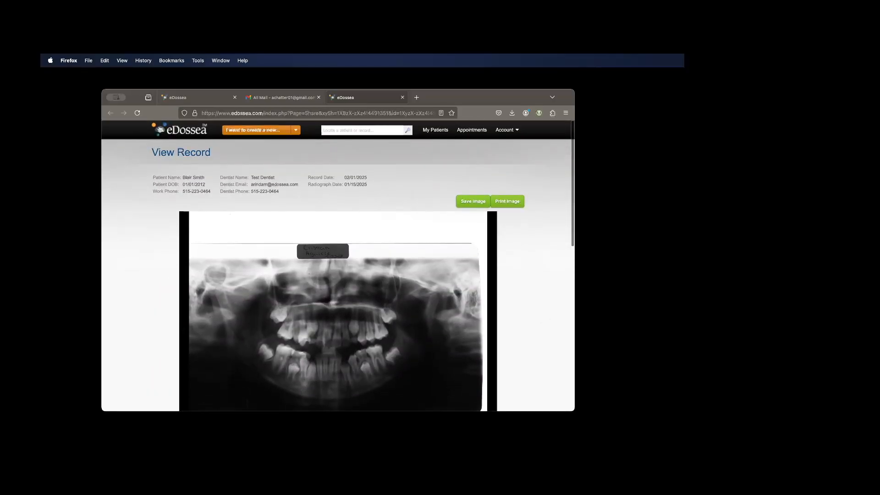
- Return to the sender's Record Details page, refresh it, and check the opened status in the sent email's details
key(super+w)
key(super+w)
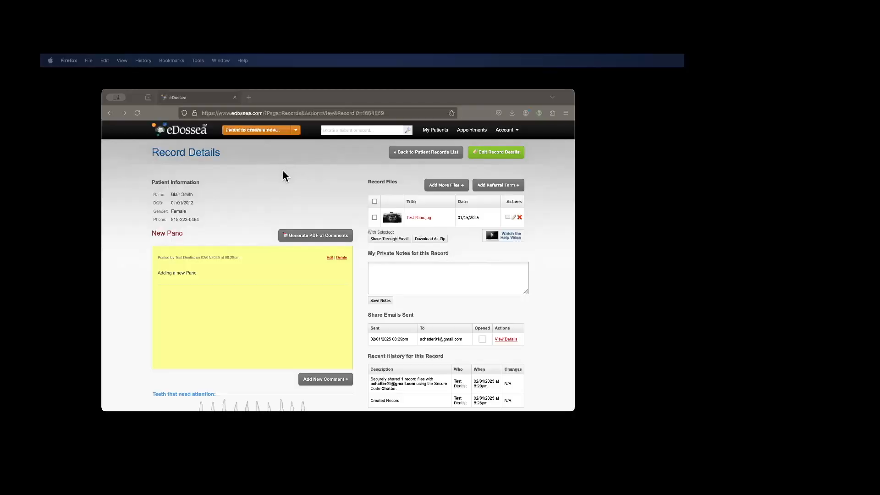
click(138, 113)
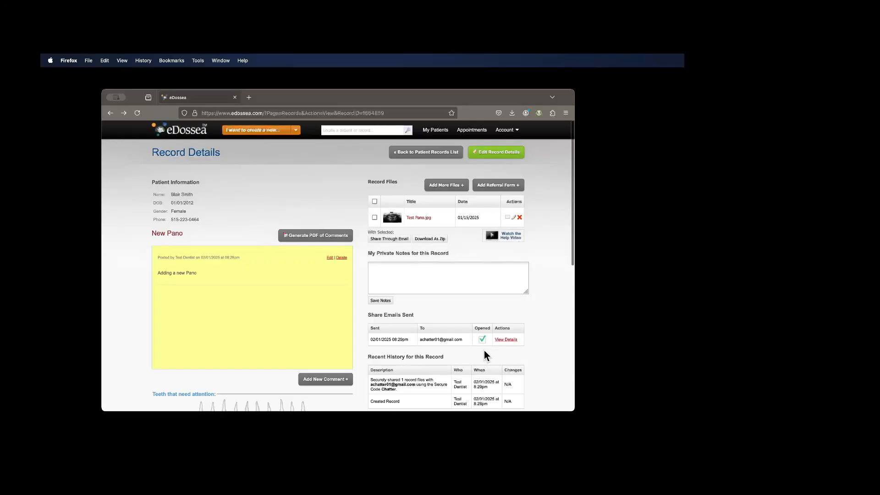
click(506, 340)
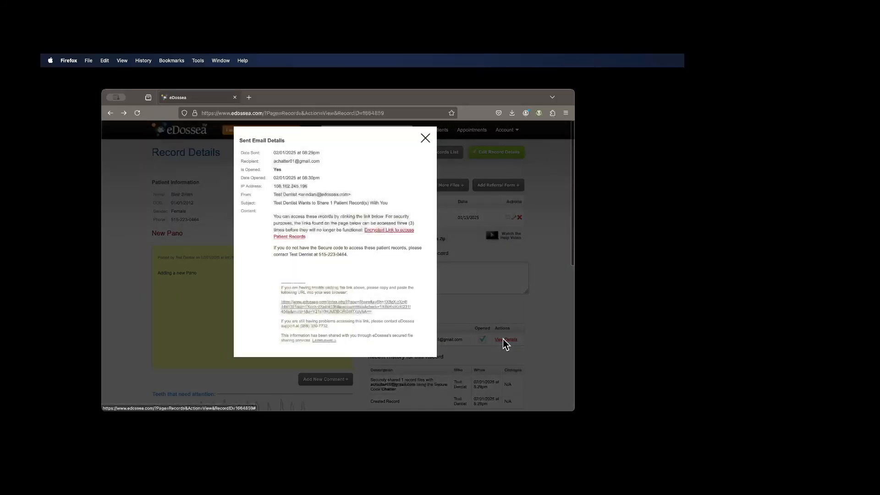
scroll(291, 270, down, 1)
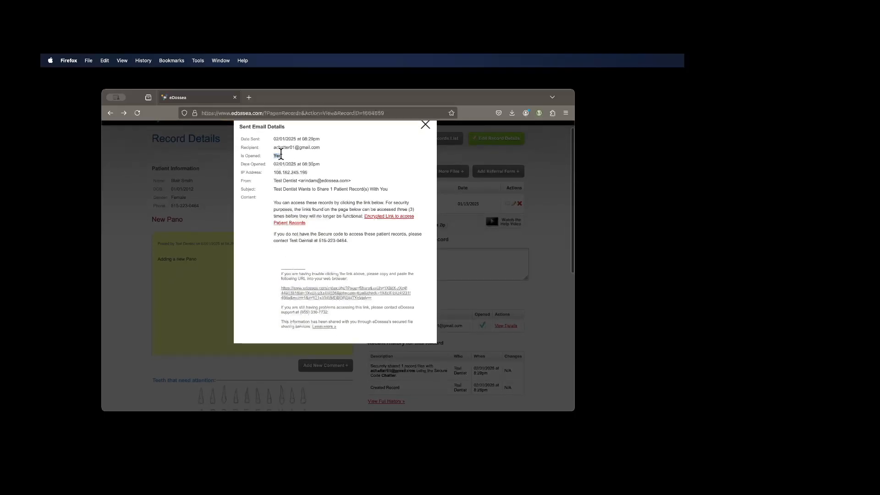
click(425, 126)
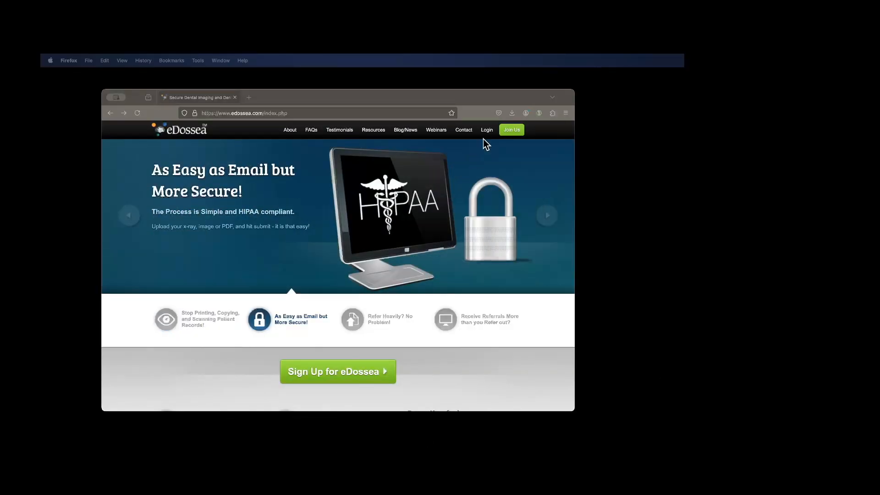
- Log in to eDossea with the test dentist account's stored username and password, declining to save the password in the browser
click(486, 131)
click(247, 194)
click(202, 264)
click(242, 222)
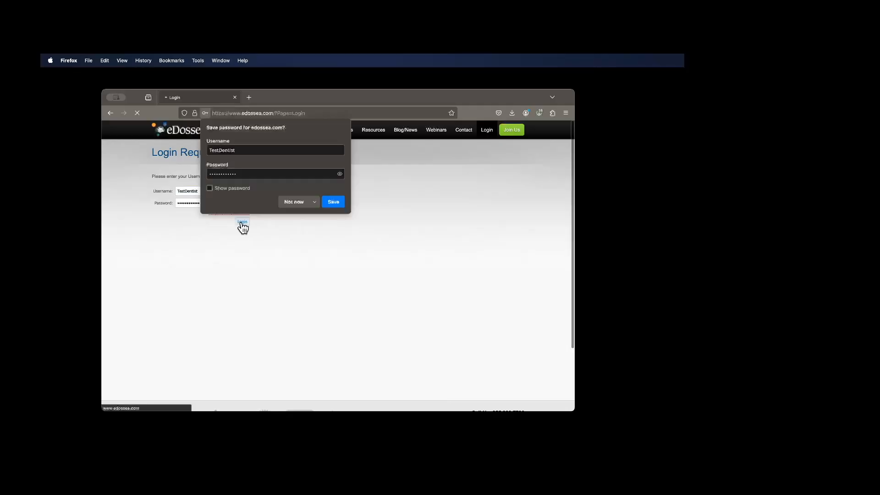
click(296, 203)
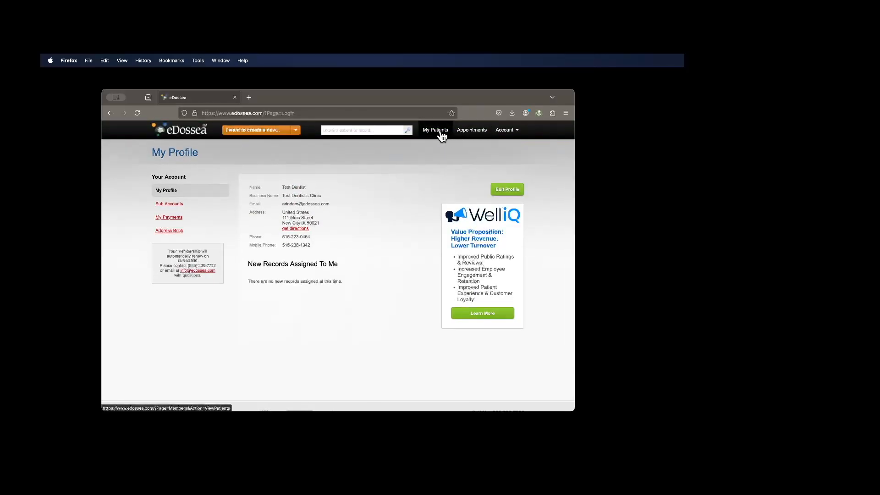
- Search the patients by last name, open the referred patient's record list, and open the New Pano record
click(438, 131)
click(351, 131)
text(smith)
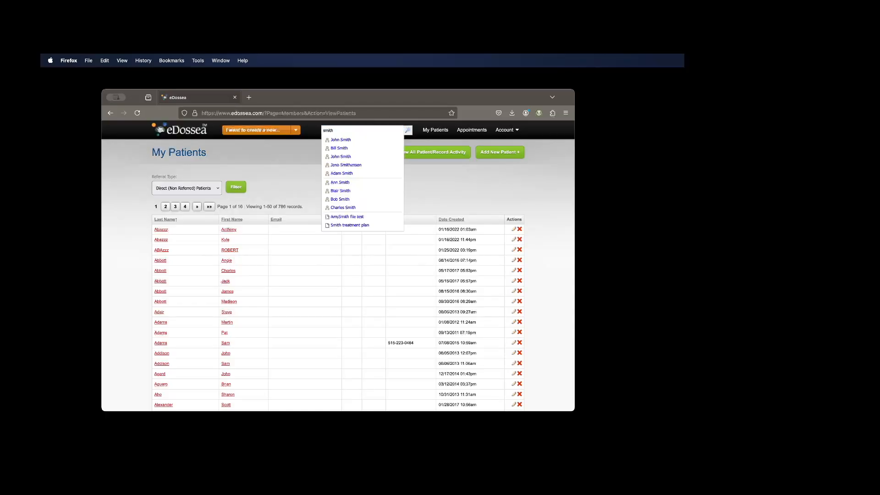
click(343, 192)
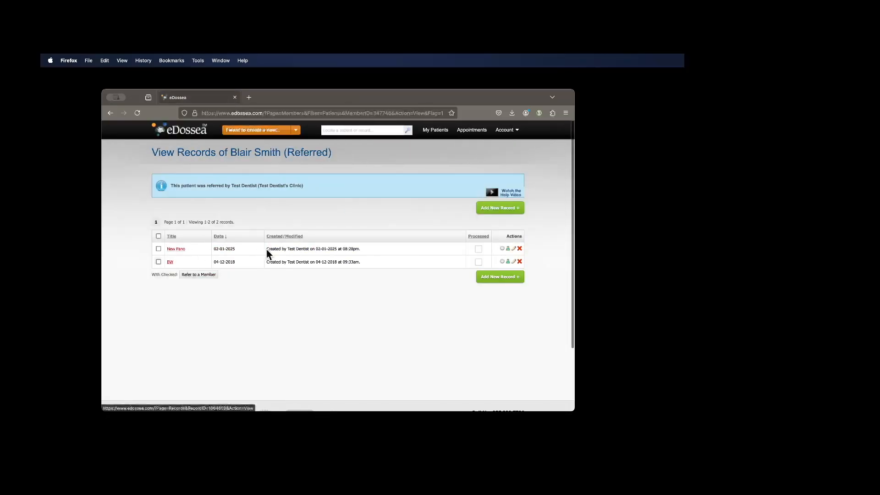
drag(266, 249, 387, 252)
click(386, 248)
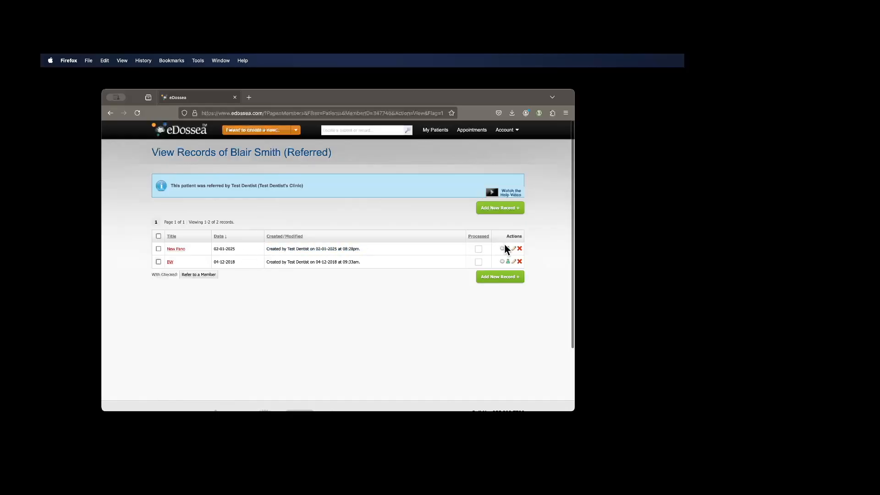
click(177, 249)
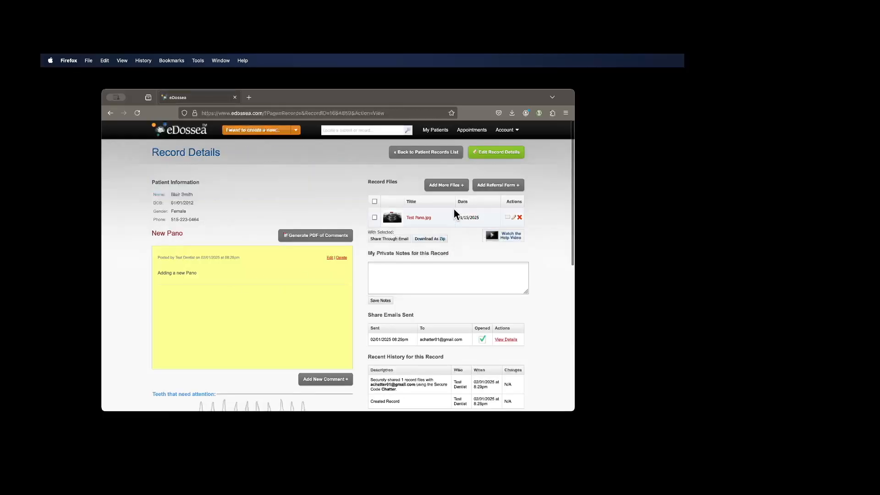
- Look through the New Pano record's tooth chart and history, and log out of the account
scroll(474, 303, down, 10)
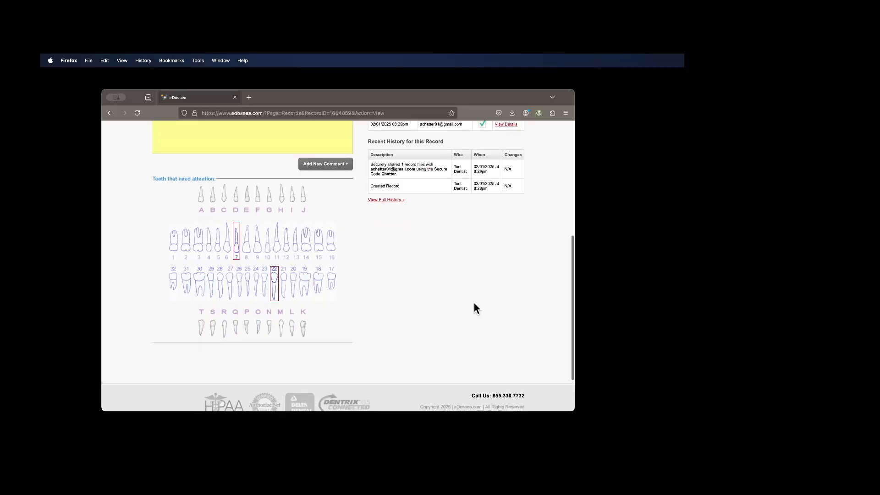
scroll(474, 303, up, 10)
mouse_move(513, 124)
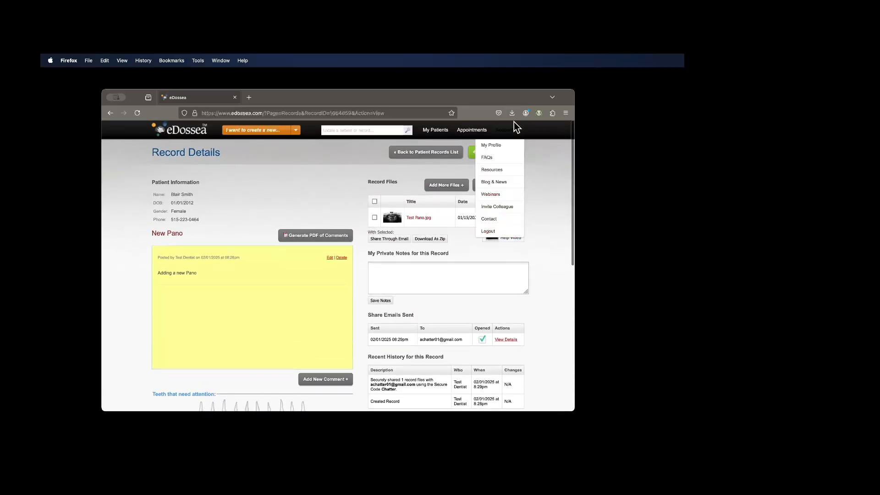
click(489, 231)
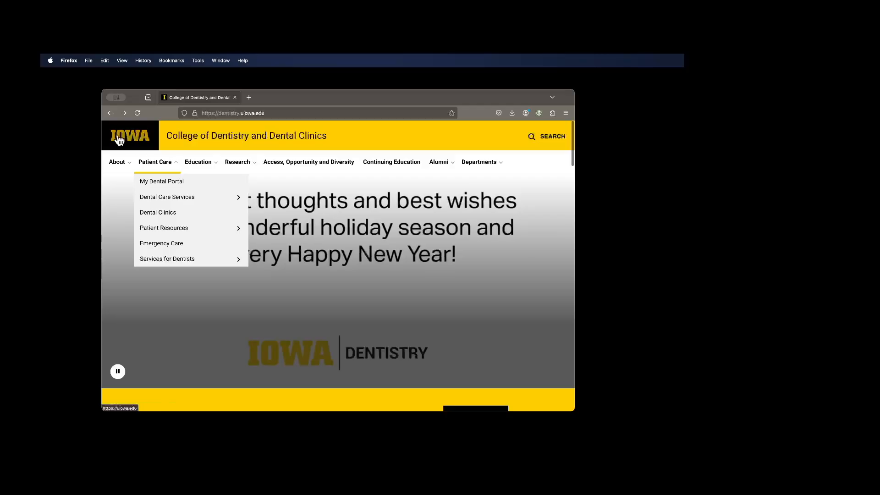
- On the University of Iowa College of Dentistry site, find the Patient Referrals forms for dentists and open the Endodontics referral form
mouse_move(167, 167)
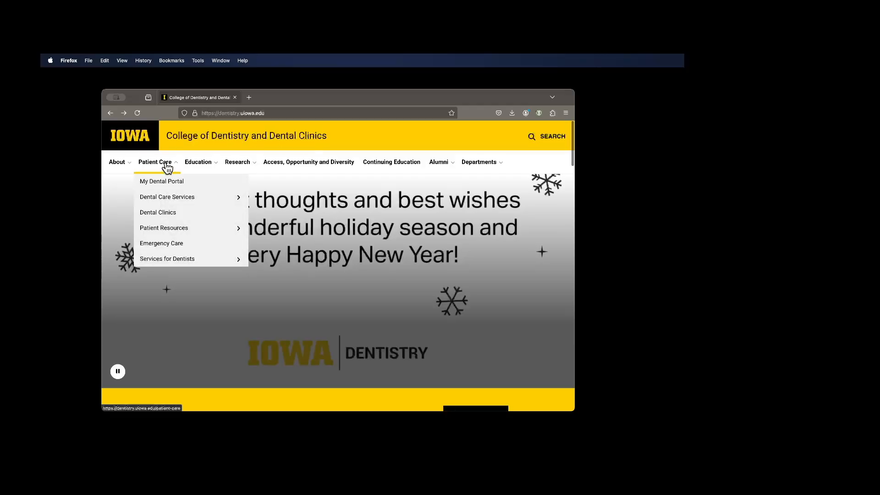
mouse_move(220, 261)
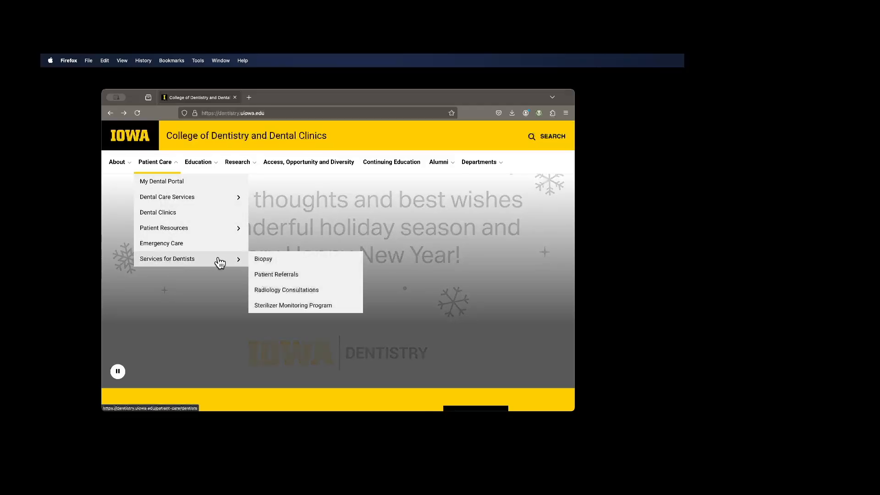
click(276, 275)
scroll(277, 288, down, 3)
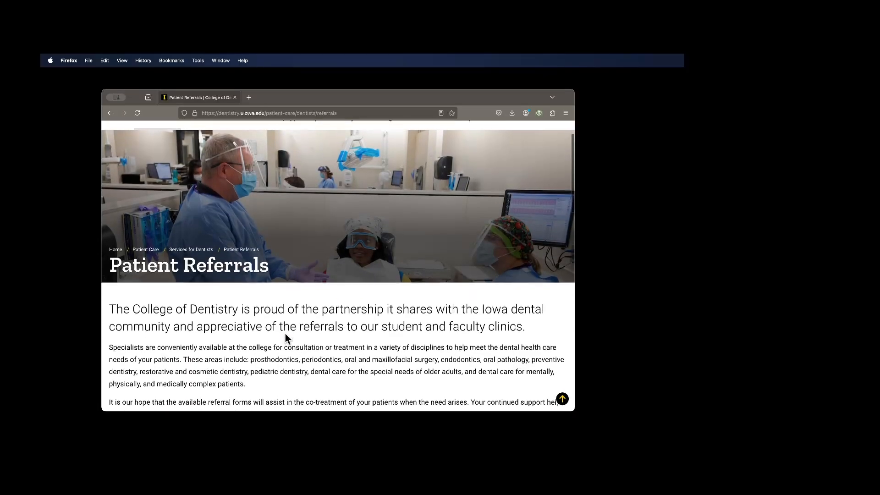
scroll(285, 334, down, 4)
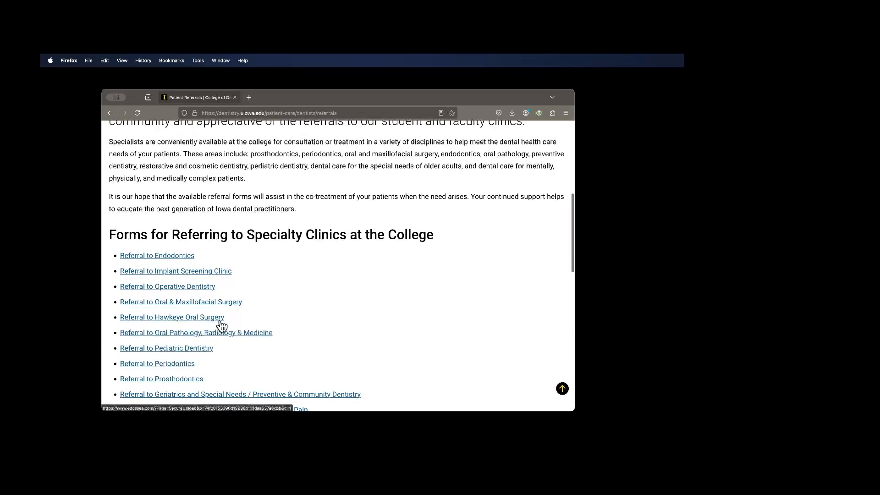
scroll(230, 324, down, 2)
scroll(254, 326, down, 3)
scroll(247, 321, up, 2)
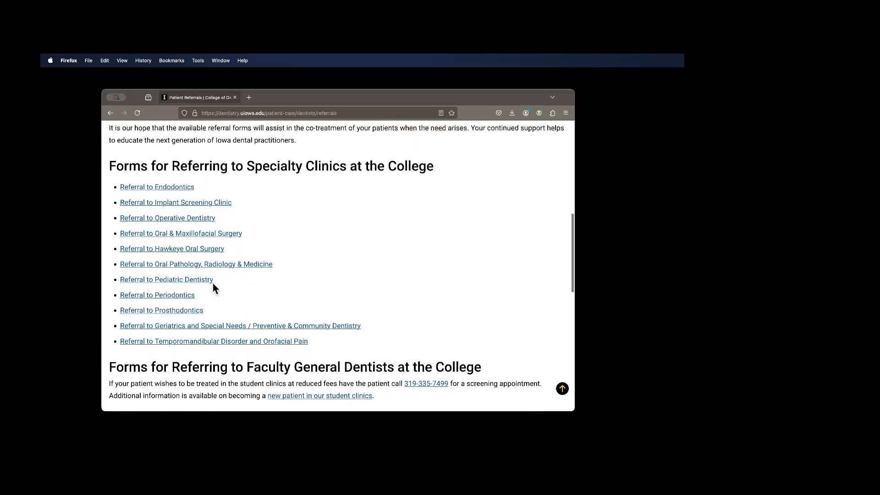
click(169, 188)
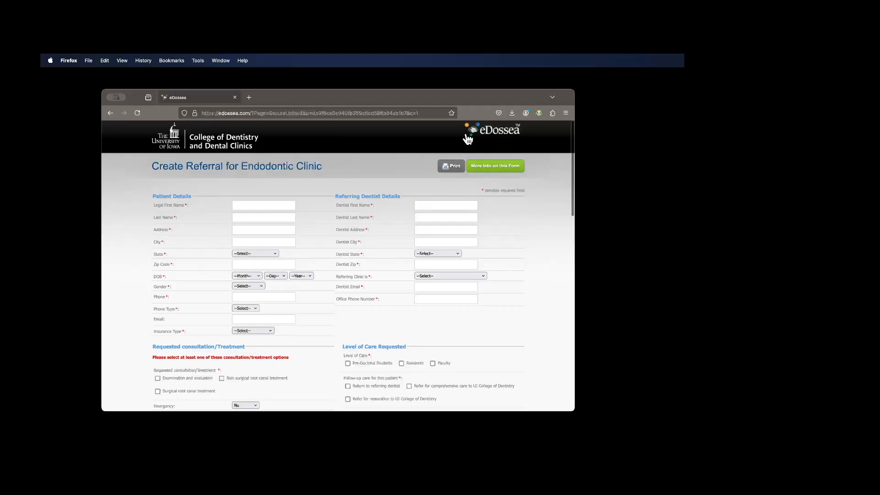
- Request an examination and evaluation on the Endodontic referral, choosing Faculty care, a specific faculty member and Return to referring dentist as follow-up
scroll(292, 257, down, 5)
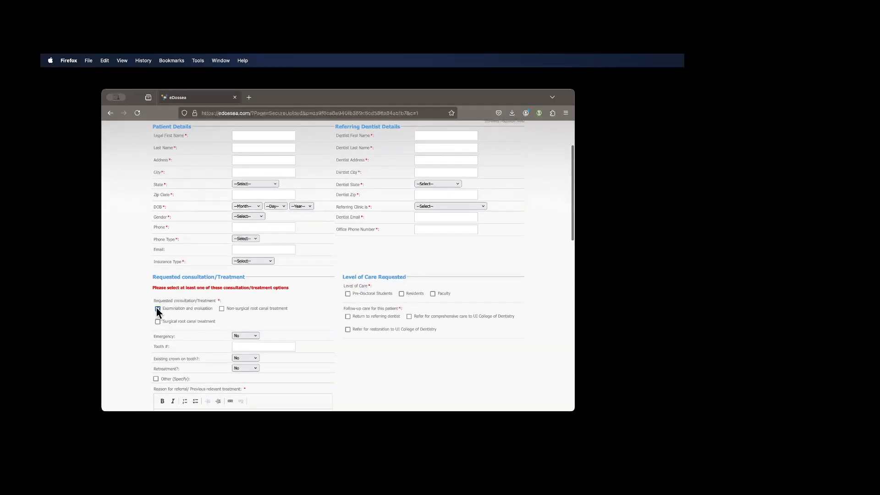
click(433, 293)
click(498, 309)
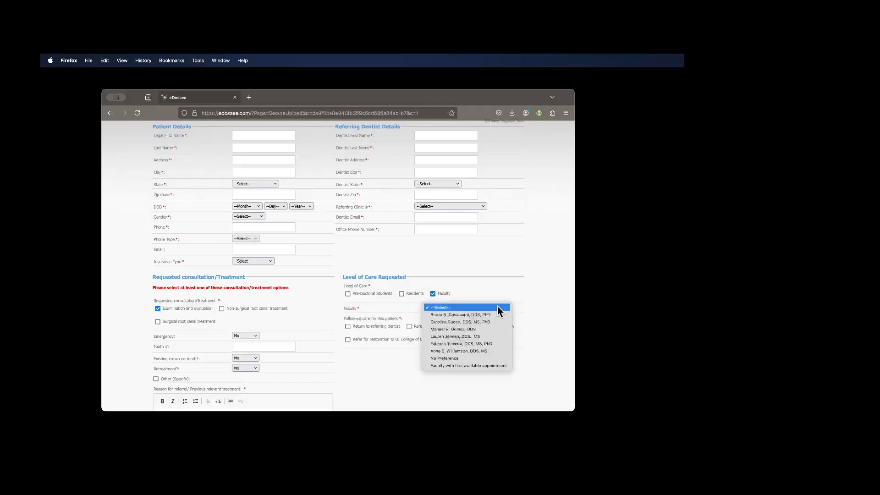
click(477, 337)
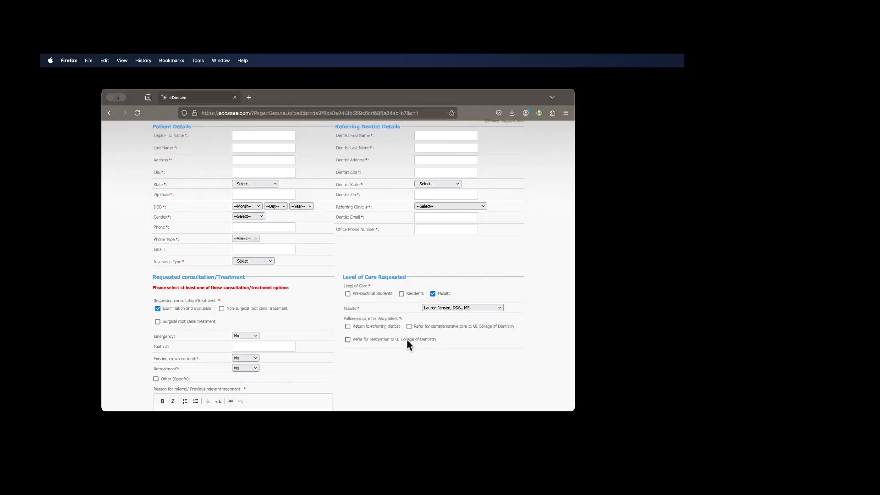
click(348, 326)
- Enter "New Pano done" as the reason for referral on the Endodontic form
scroll(373, 356, down, 5)
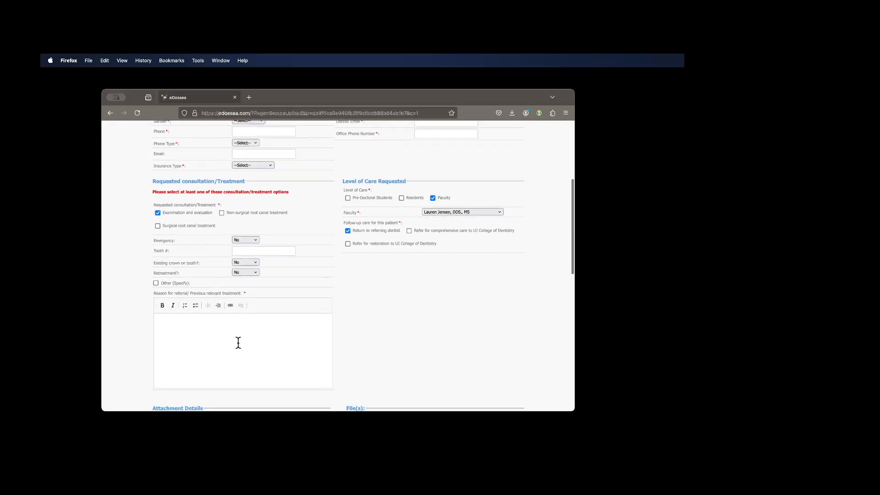
scroll(231, 325, down, 1)
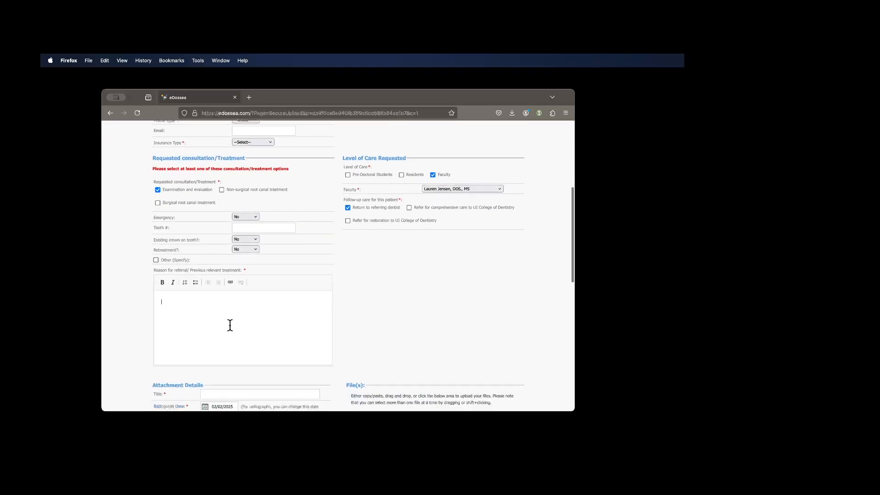
text(w Pano done)
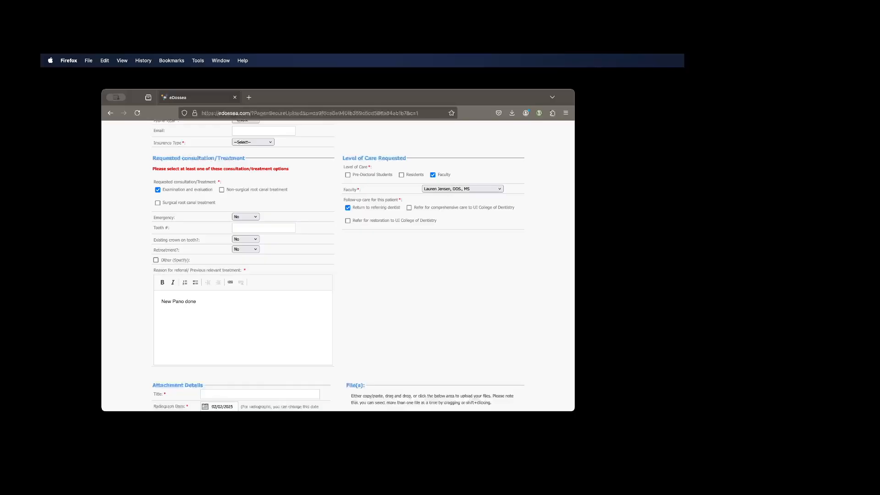
- Title the referral attachment "New Pano" and set its radiograph date to 01/15/2025
scroll(268, 334, down, 3)
click(236, 332)
text(Pano)
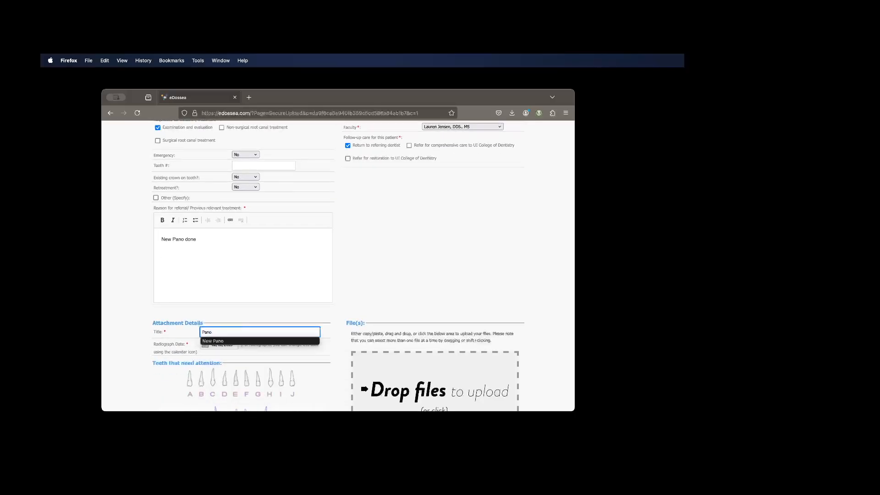
click(215, 341)
click(232, 347)
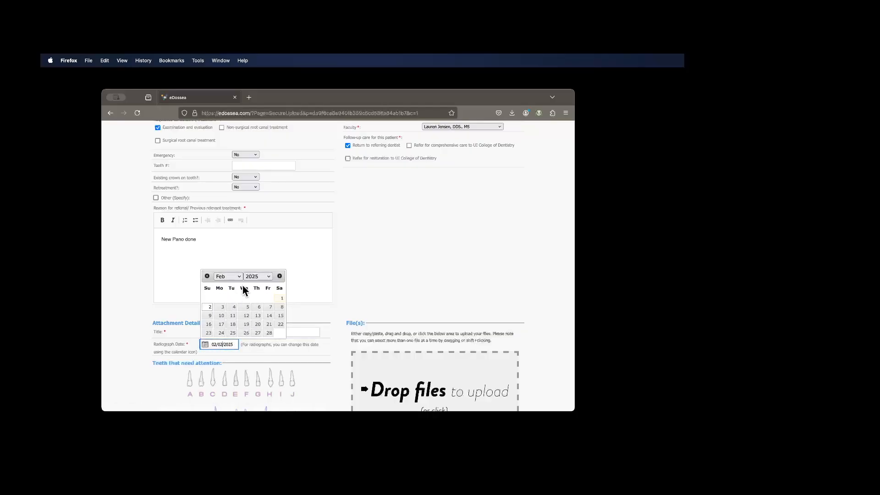
click(207, 276)
click(246, 316)
- Mark teeth 7 and N as needing attention on the Endodontic referral's tooth chart
scroll(256, 361, down, 3)
click(225, 326)
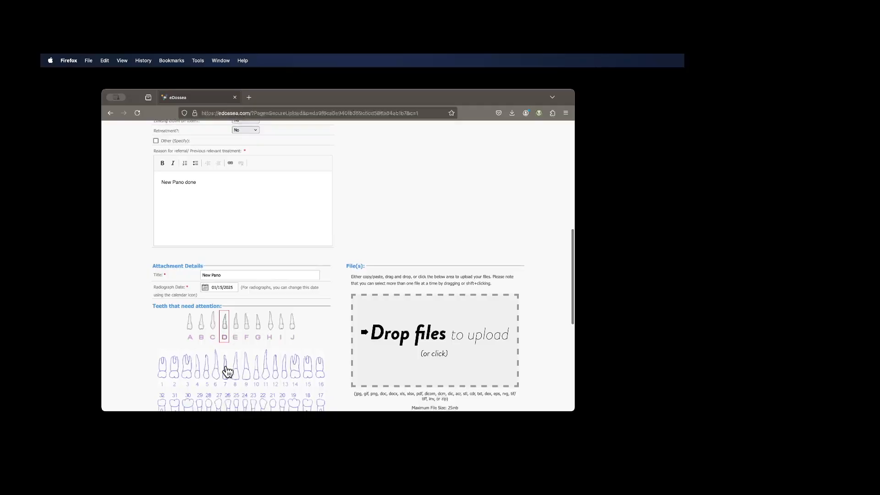
scroll(274, 381, down, 3)
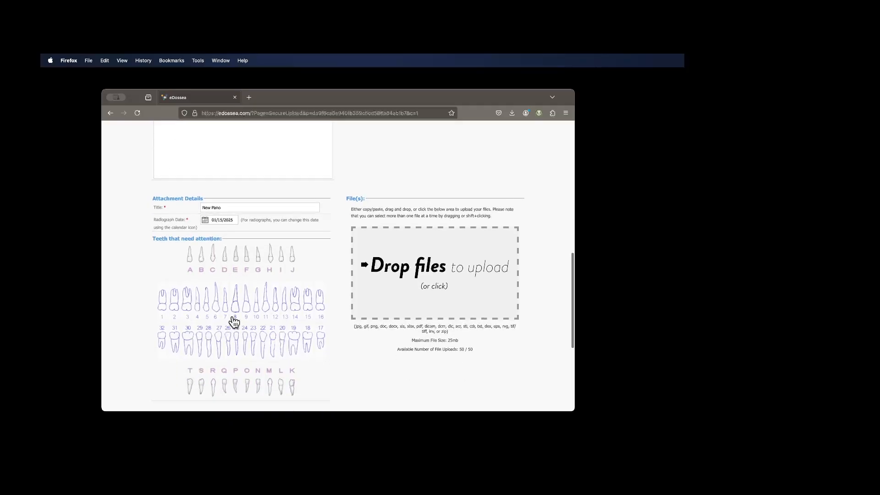
click(226, 308)
click(261, 386)
- Open the file picker for the referral's attachment upload and cancel it without choosing a file
scroll(349, 379, down, 3)
scroll(349, 379, up, 3)
scroll(349, 370, down, 1)
click(417, 260)
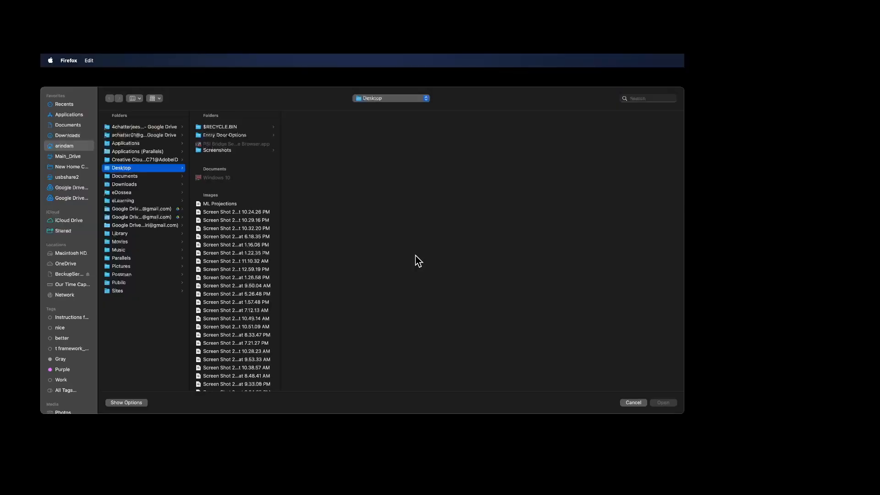
click(638, 403)
- Complete the "I'm not a robot" verification and reset the Endodontic referral form instead of sending it
scroll(356, 328, down, 5)
click(288, 289)
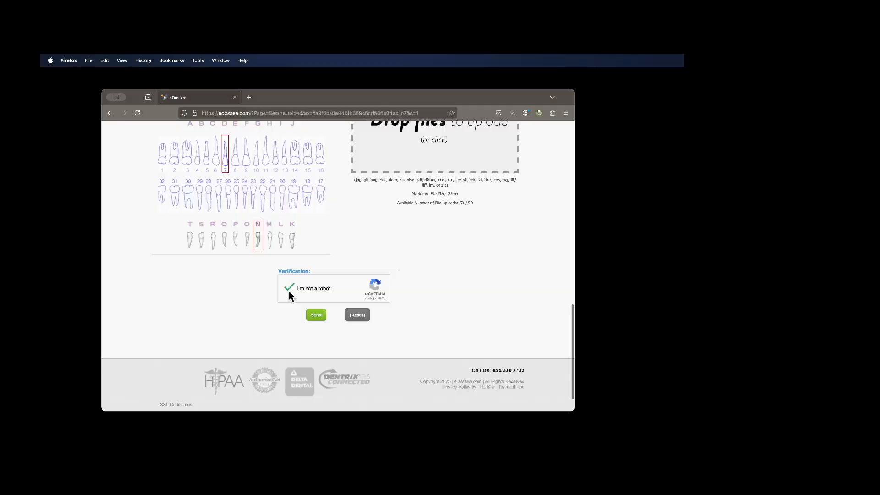
click(357, 316)
click(394, 279)
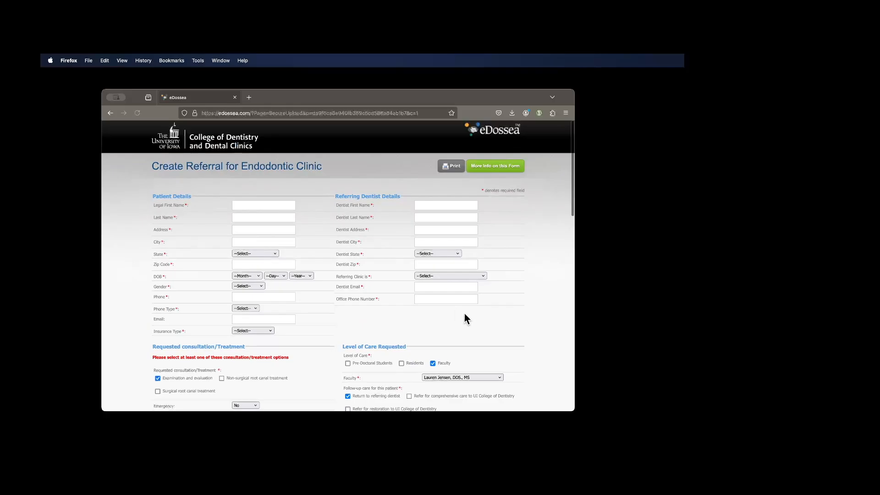
- Return to the specialty referral list, open the Implant Screening Clinic form and examine its level-of-care options and remaining sections
click(110, 112)
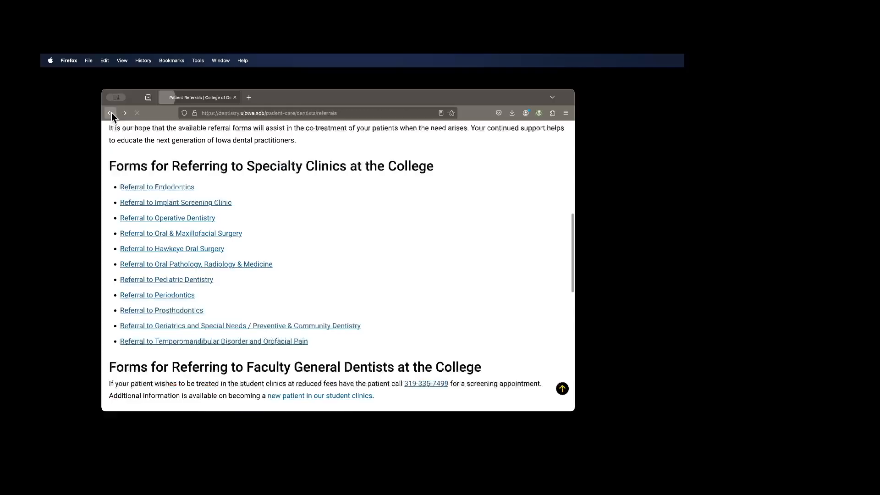
click(182, 207)
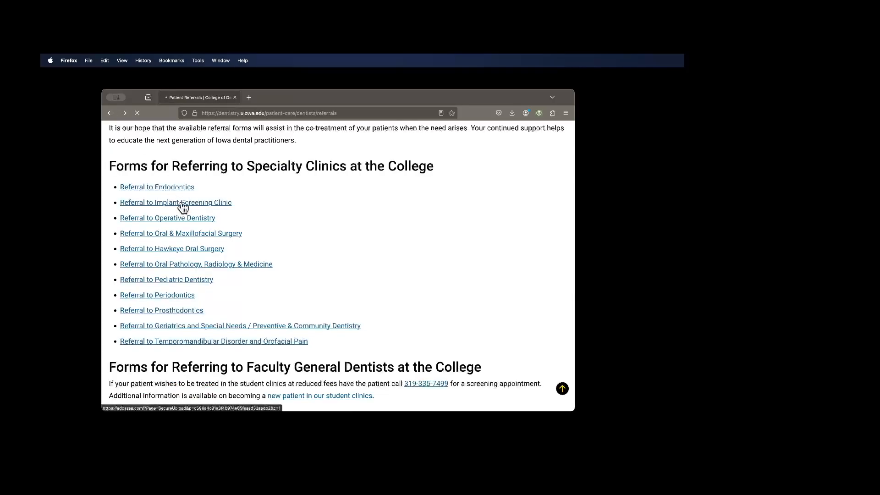
scroll(257, 242, down, 5)
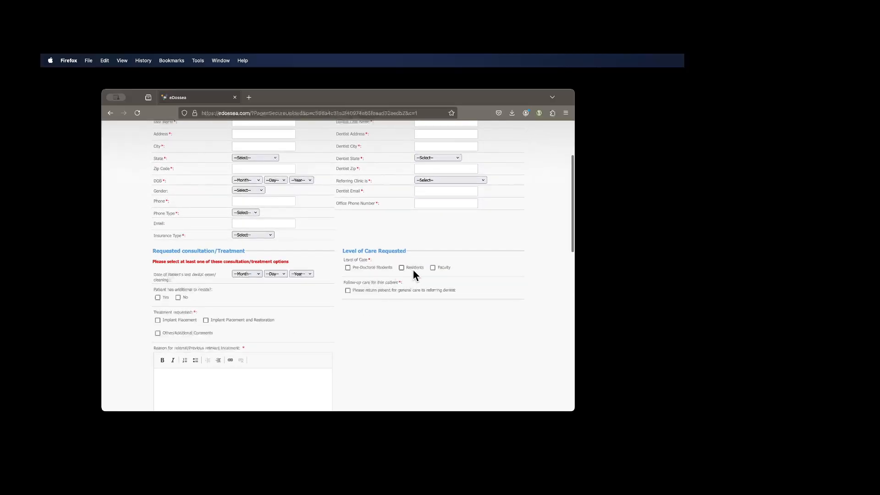
click(433, 268)
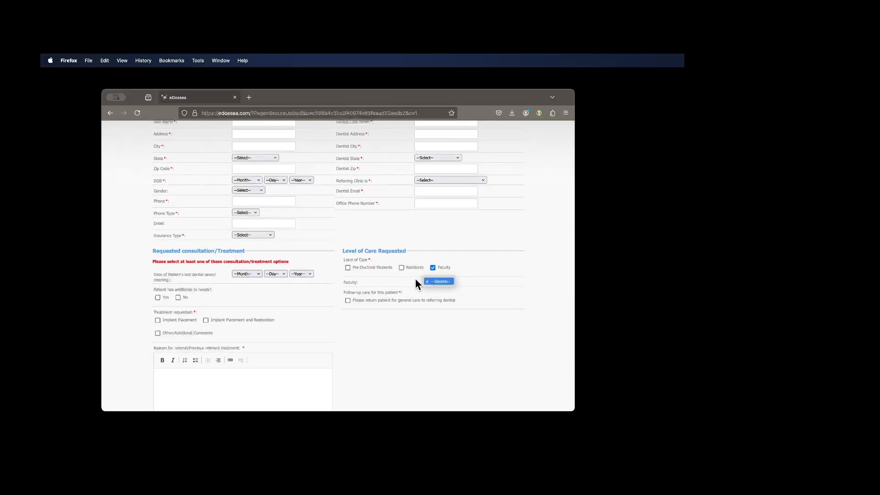
click(433, 267)
scroll(337, 308, down, 7)
scroll(338, 309, up, 12)
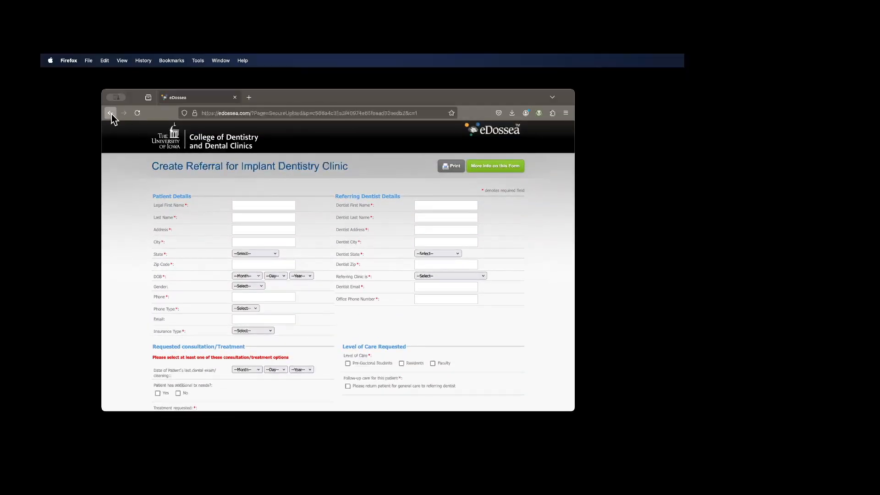
- Open the Hawkeye Oral Surgery referral form from the list, and select Faculty care and Requested Surgery/Consultation, leaving the faculty member unselected
click(111, 114)
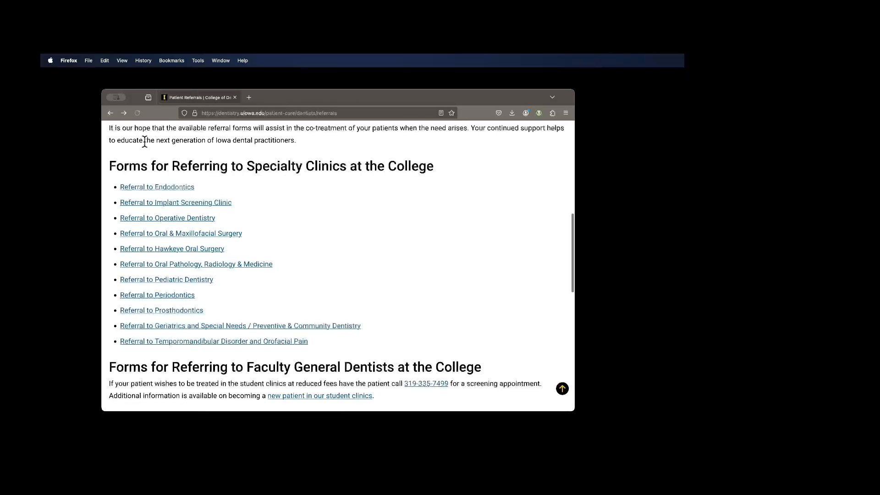
click(188, 250)
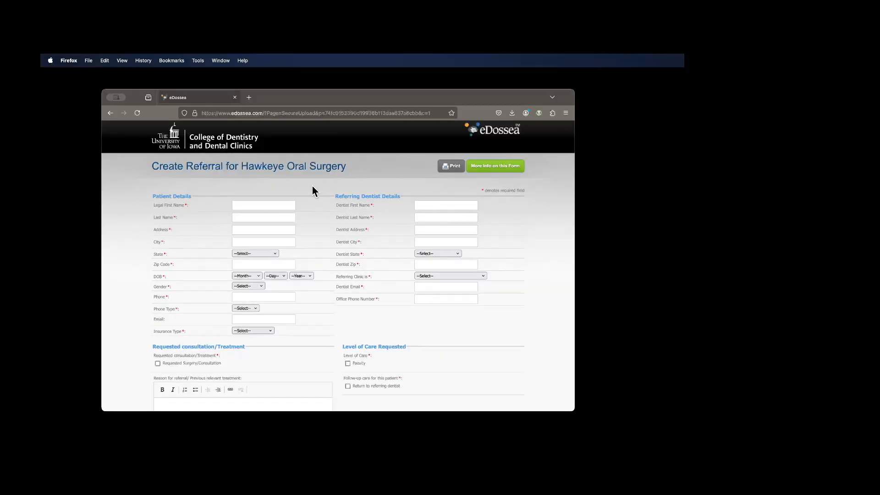
scroll(494, 304, down, 3)
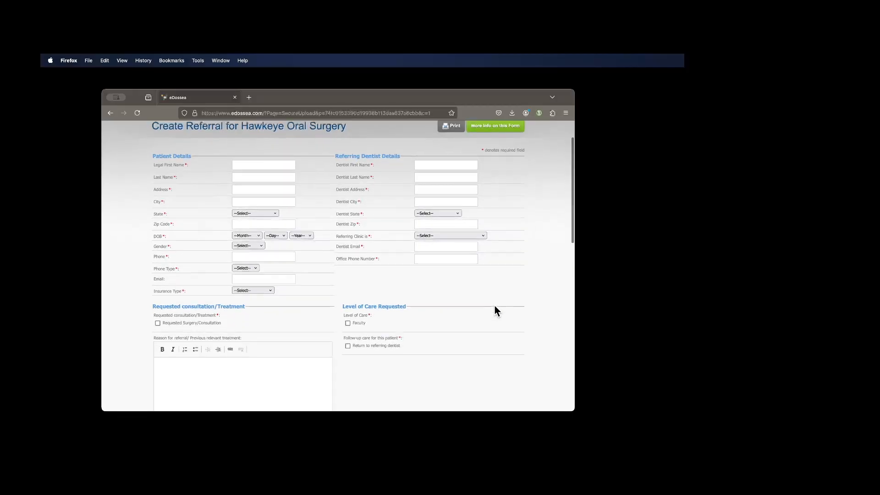
click(347, 298)
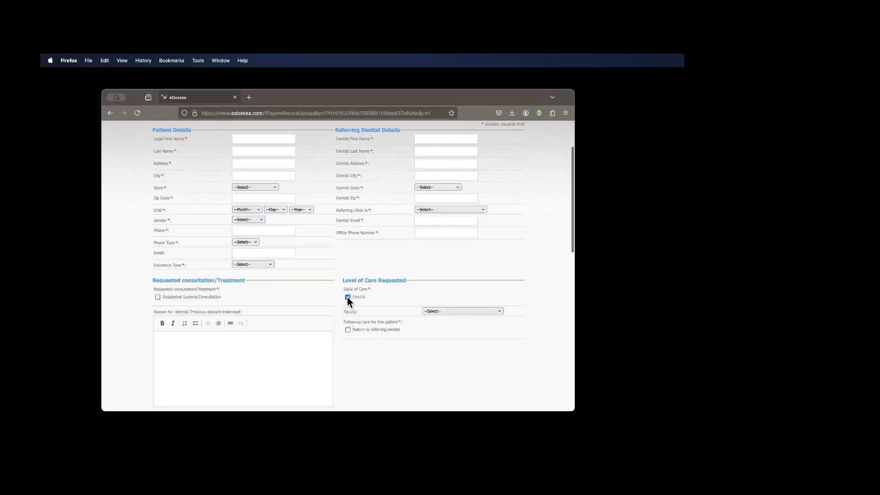
click(478, 311)
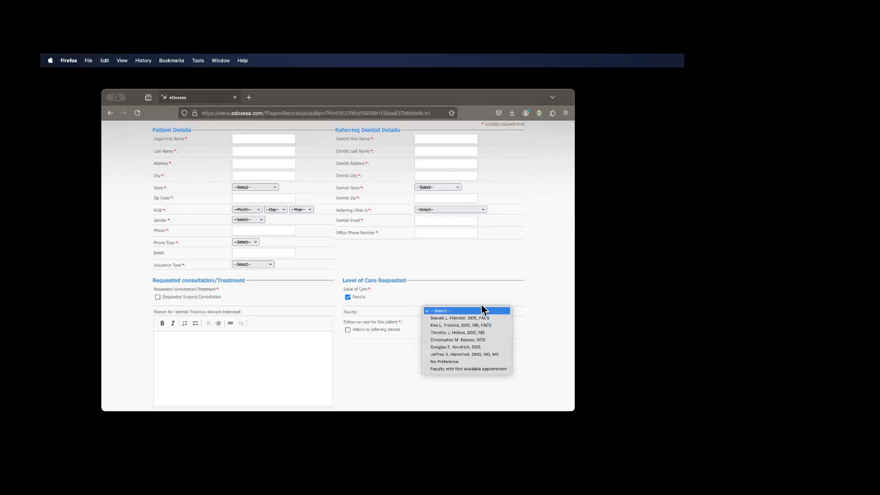
click(481, 311)
click(158, 297)
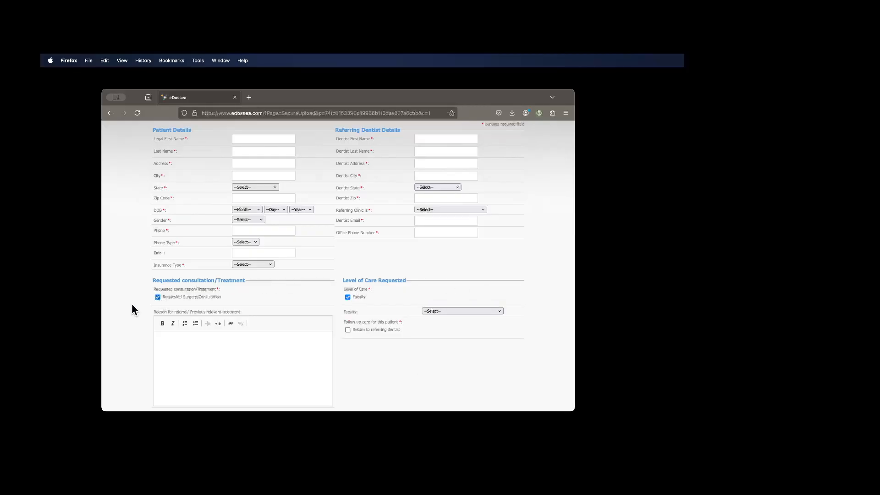
- Reset the Hawkeye Oral Surgery referral form without sending it and go back to the referral list
scroll(132, 303, down, 10)
scroll(133, 304, down, 3)
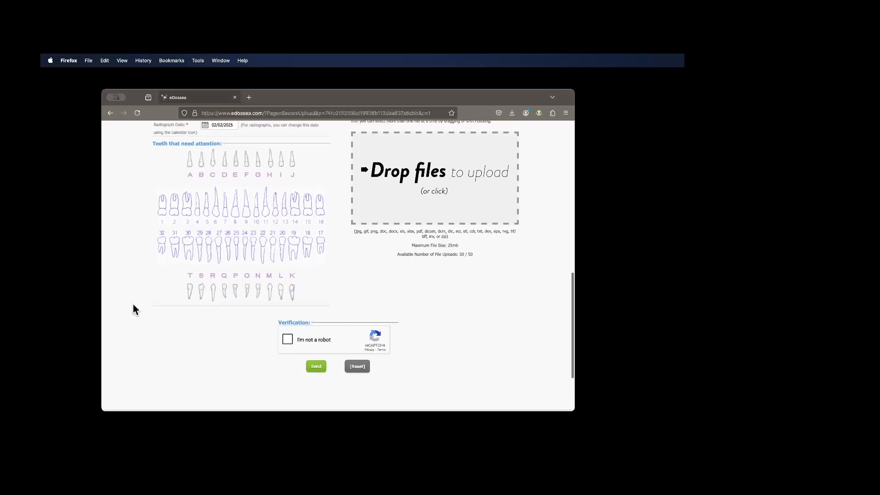
click(360, 360)
click(390, 277)
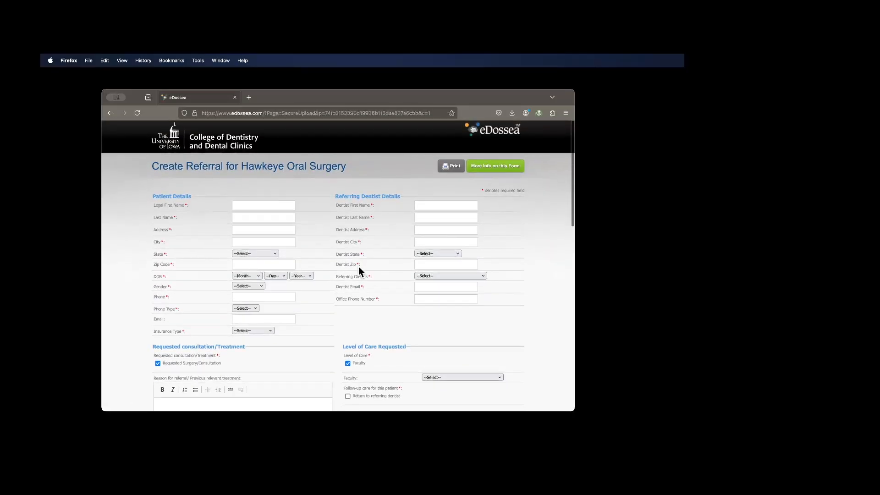
click(111, 112)
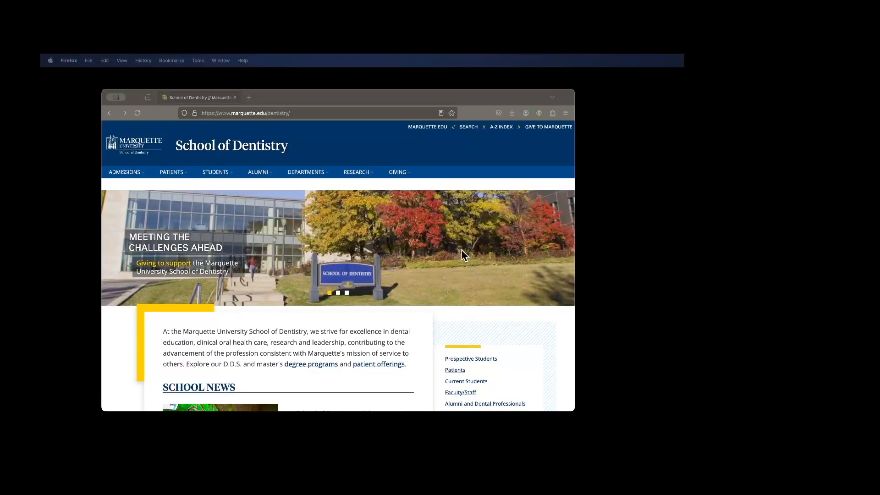
- On the Marquette School of Dentistry site, open the Oral Pathology Clinic page for patients and its Refer Patient Records form
click(305, 116)
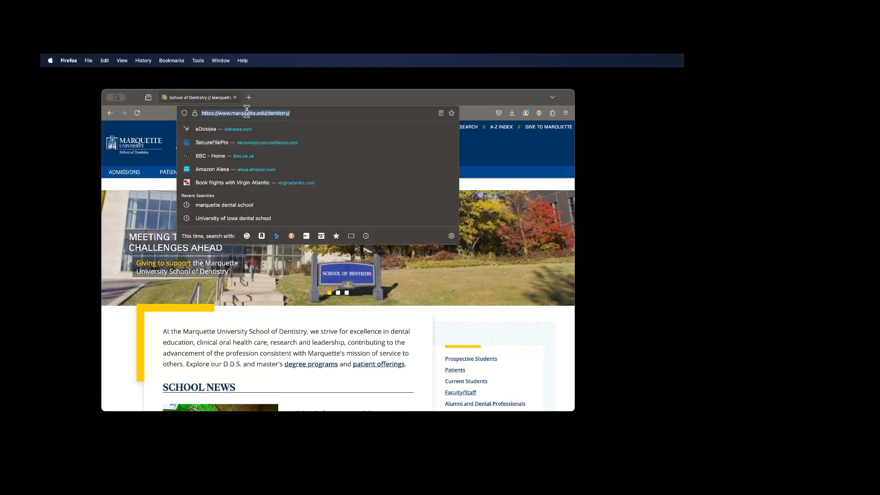
click(516, 154)
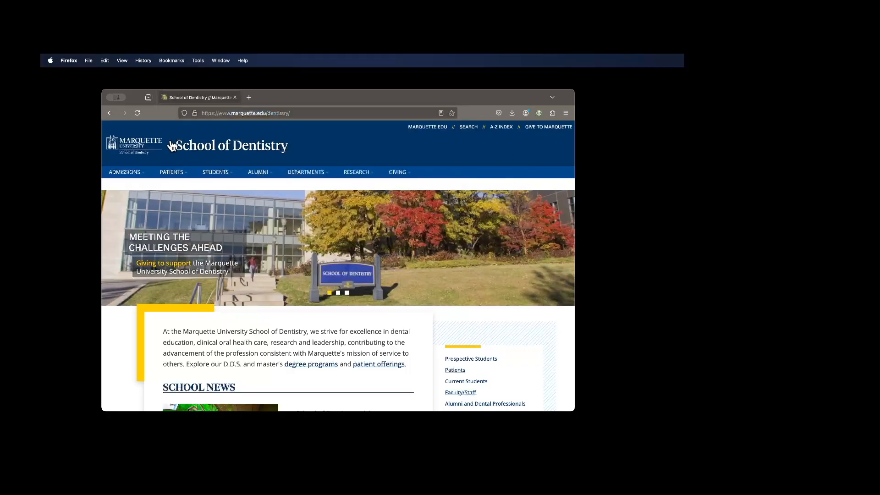
mouse_move(181, 173)
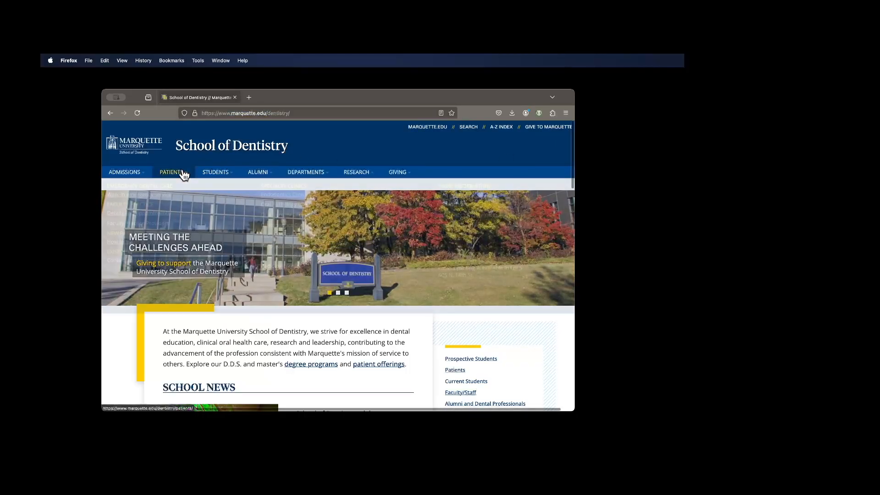
click(285, 205)
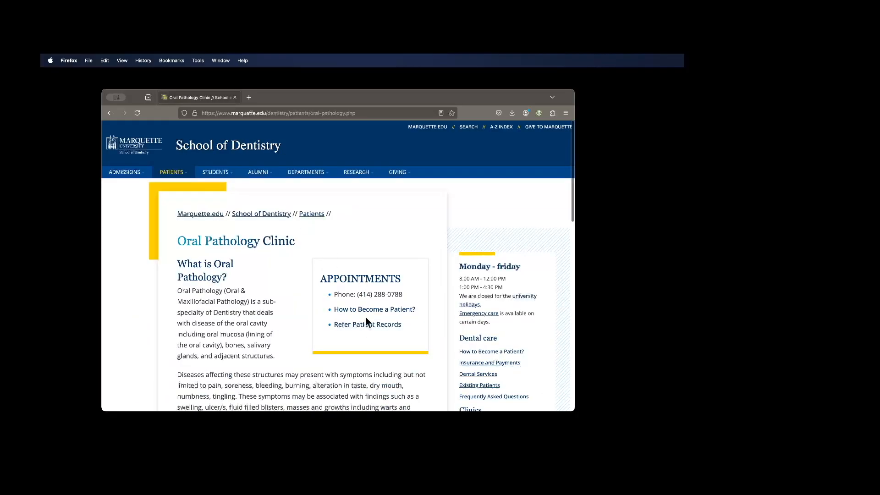
click(368, 325)
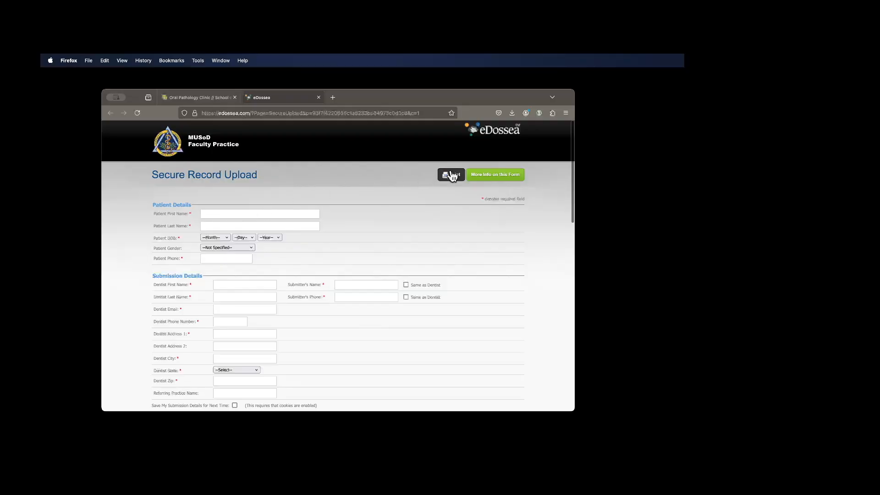
- Read the Secure Record Upload form's information for first-time eDossea users, highlight the no-charge sentence, and close the information
click(488, 176)
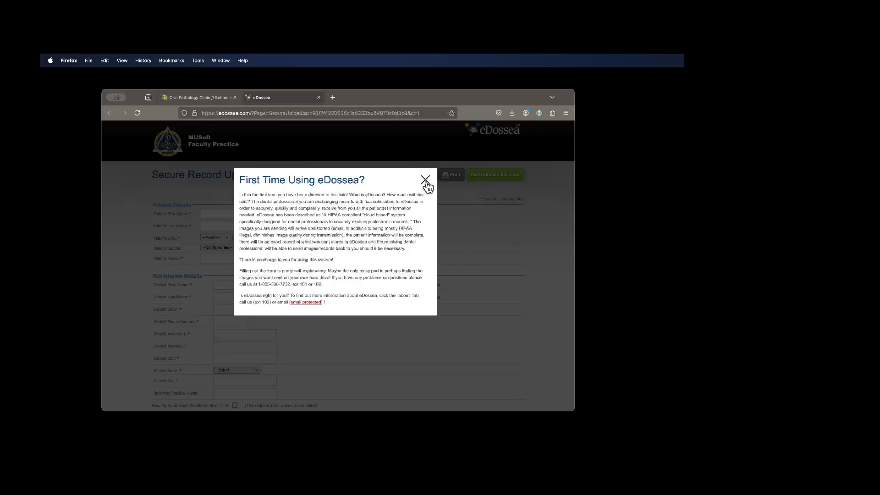
drag(240, 259, 322, 257)
click(344, 259)
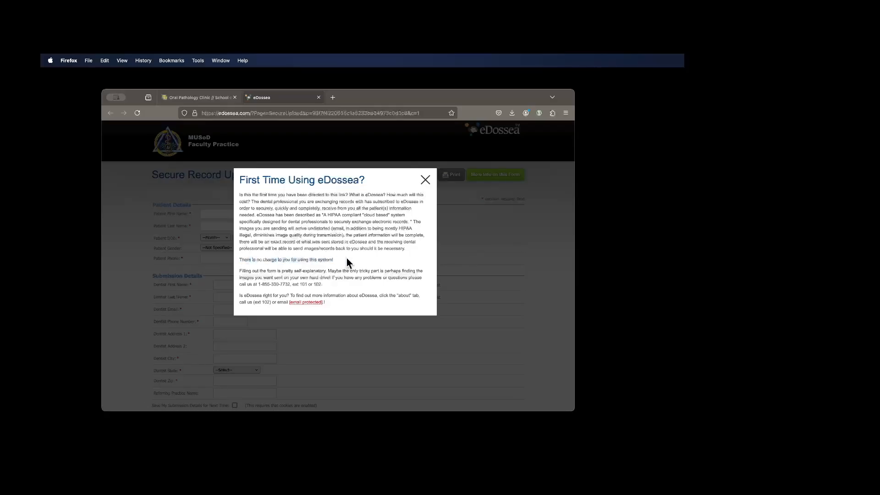
click(426, 181)
- Review the Faculty Practice upload form's patient, submission, record, file, teeth and verification sections without filling them in, and close the form
click(205, 214)
click(209, 225)
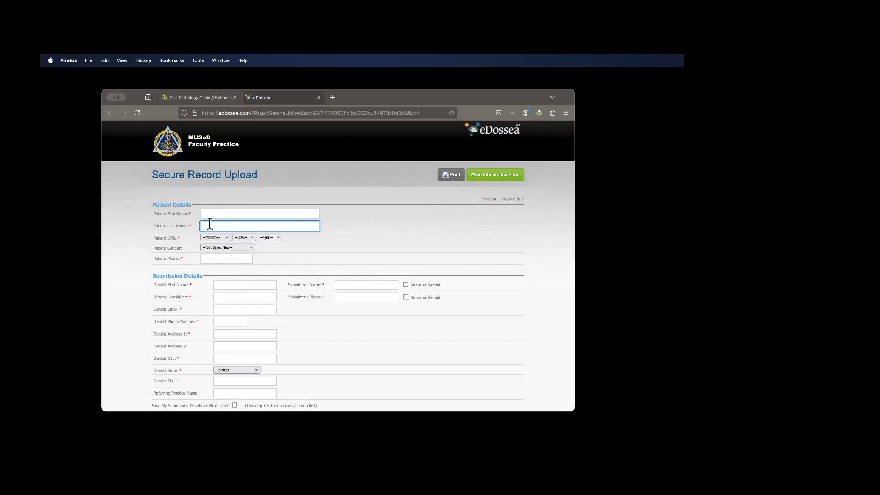
click(228, 286)
scroll(255, 324, down, 3)
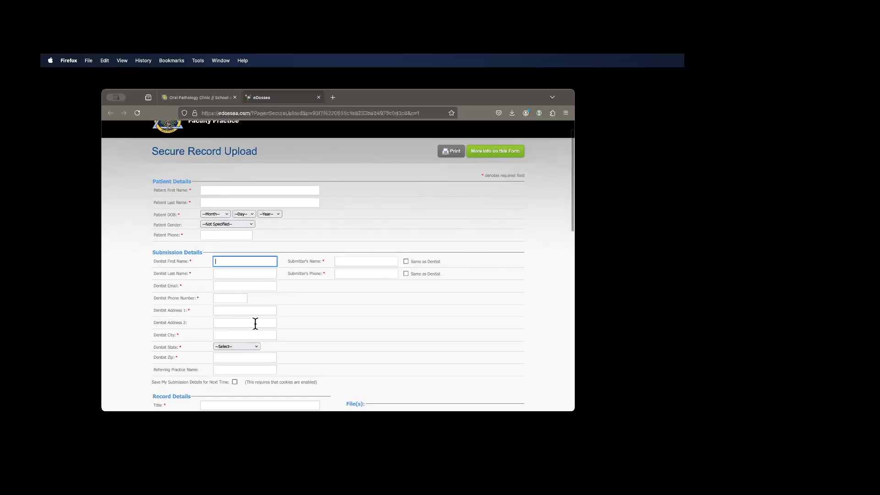
scroll(255, 324, down, 2)
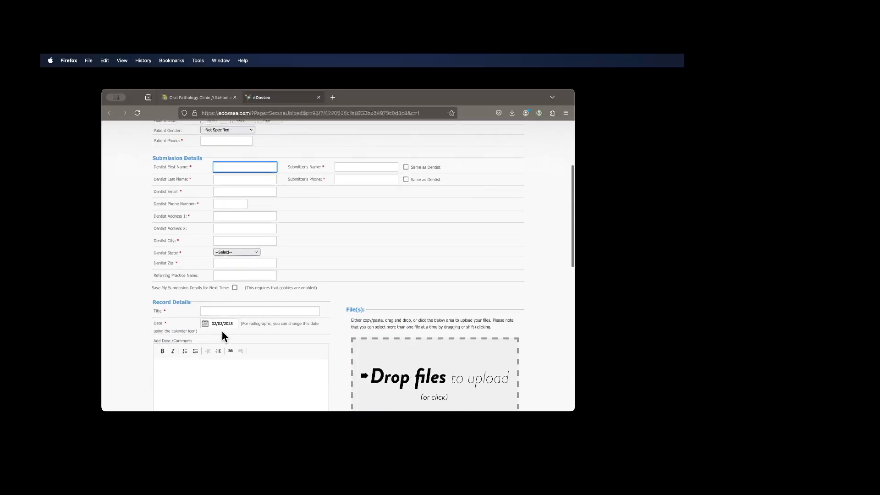
scroll(221, 331, down, 4)
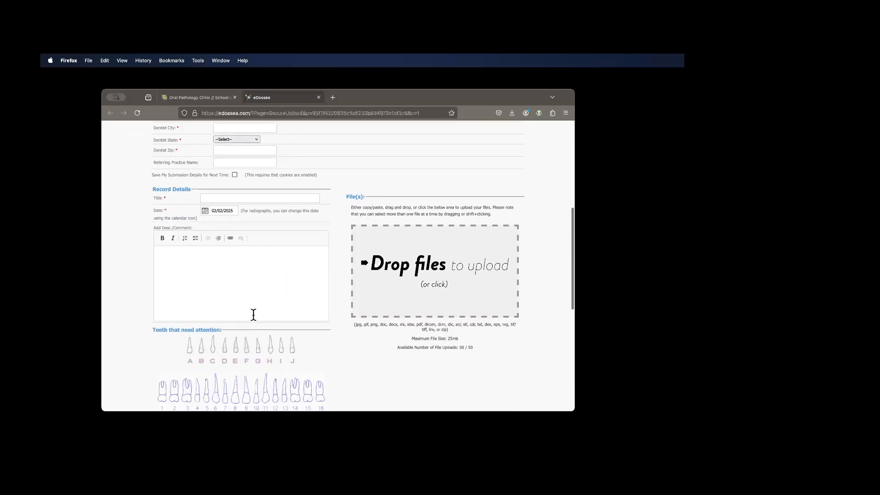
scroll(396, 321, down, 6)
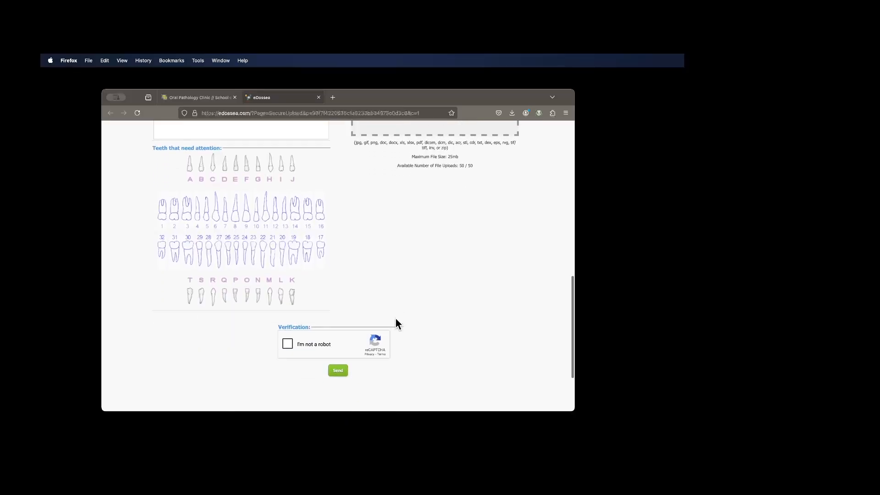
scroll(395, 317, up, 15)
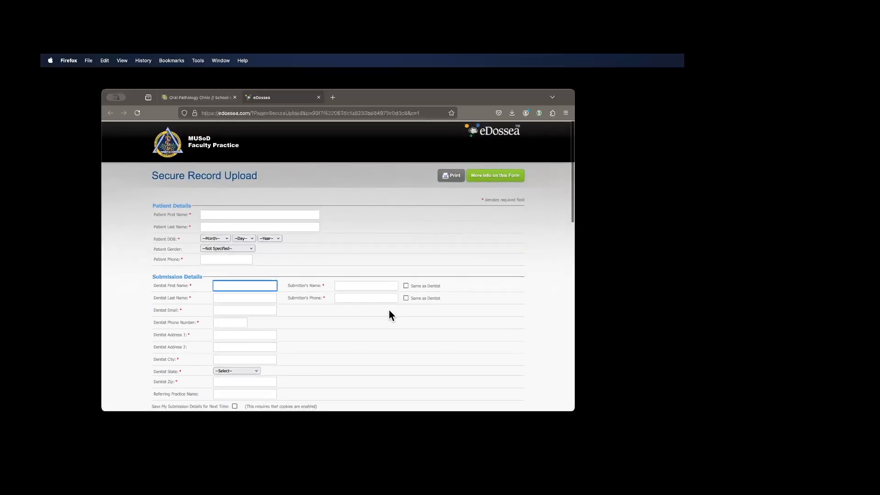
click(318, 97)
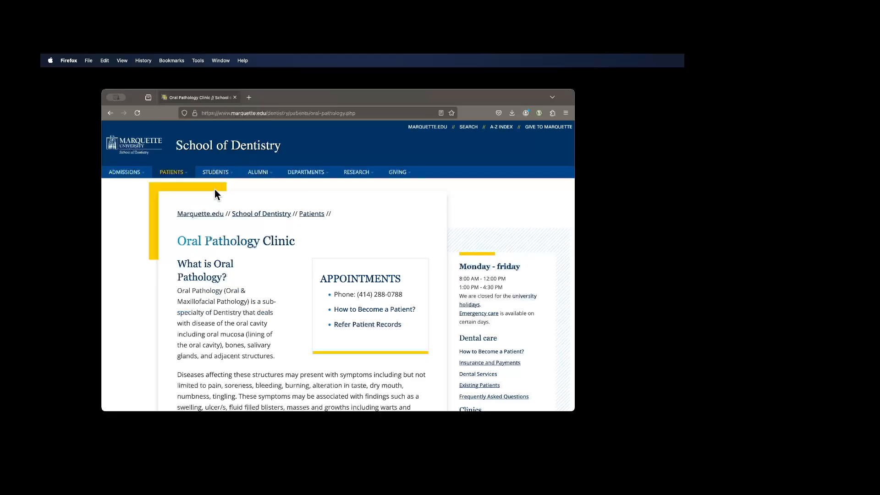
- Open the Orthodontics Clinic page from the School of Dentistry's clinic list and open its Refer Patient Records form
scroll(475, 317, down, 3)
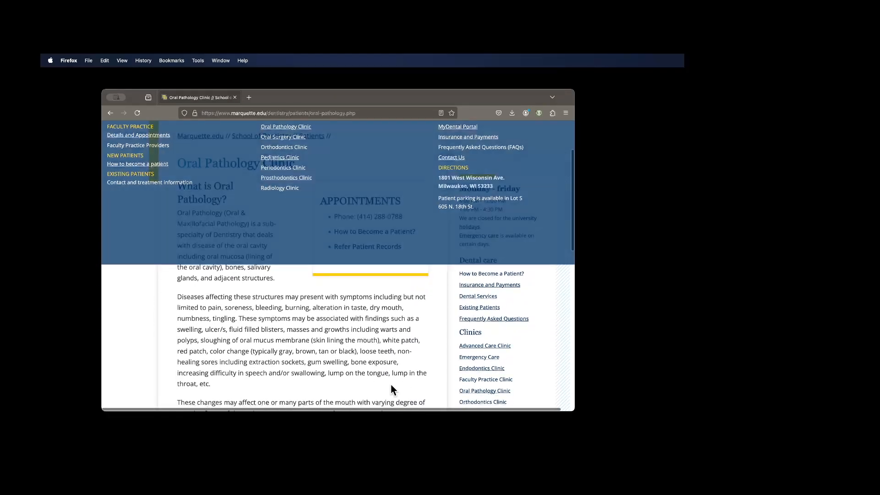
scroll(480, 394, down, 3)
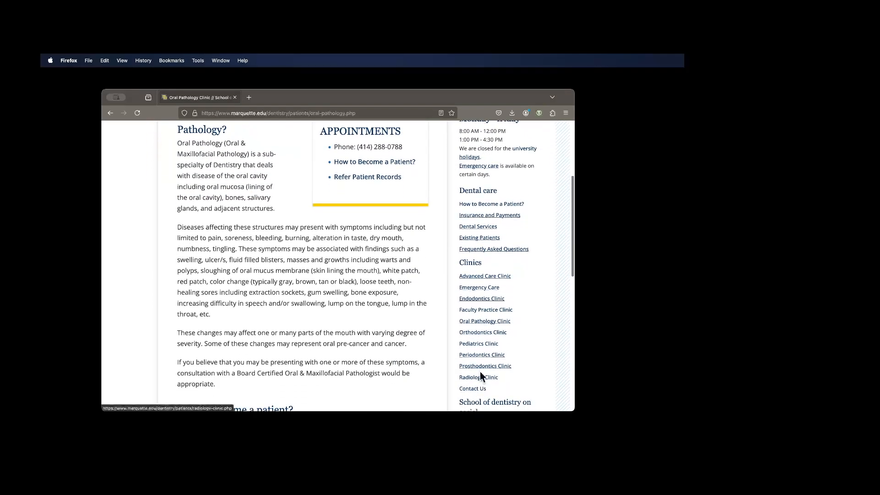
click(481, 332)
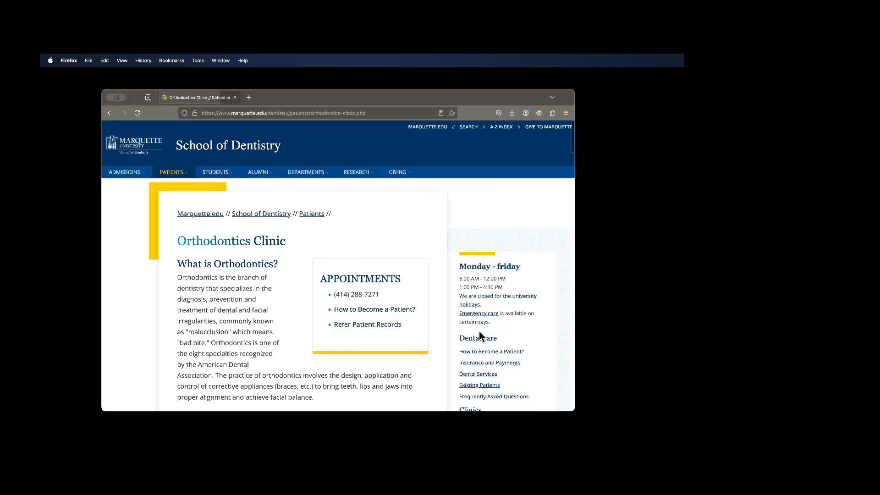
click(372, 325)
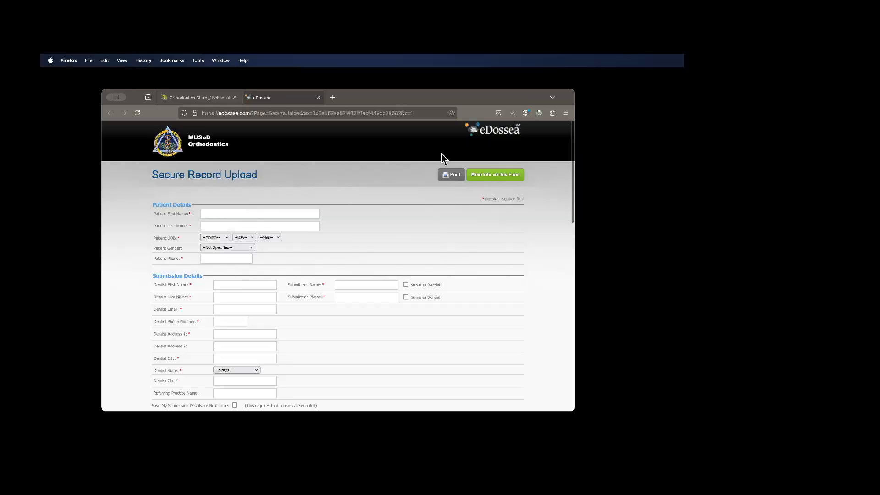
- Examine the Orthodontics Secure Record Upload form's submission details, record details, file upload area and tooth chart, and return to its beginning
scroll(485, 220, down, 5)
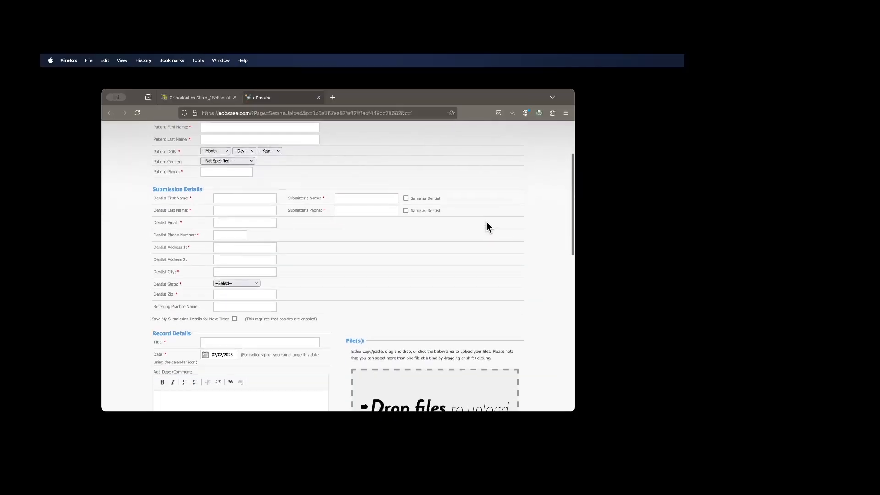
scroll(486, 228, down, 1)
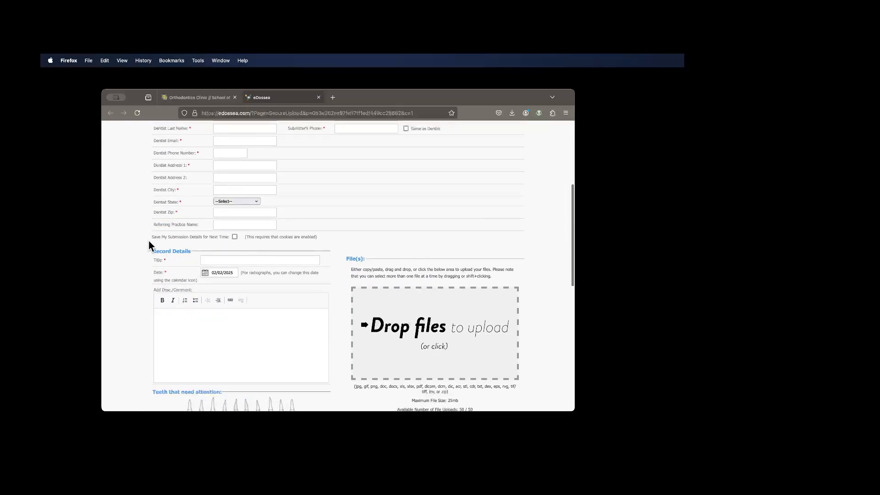
scroll(223, 252, down, 5)
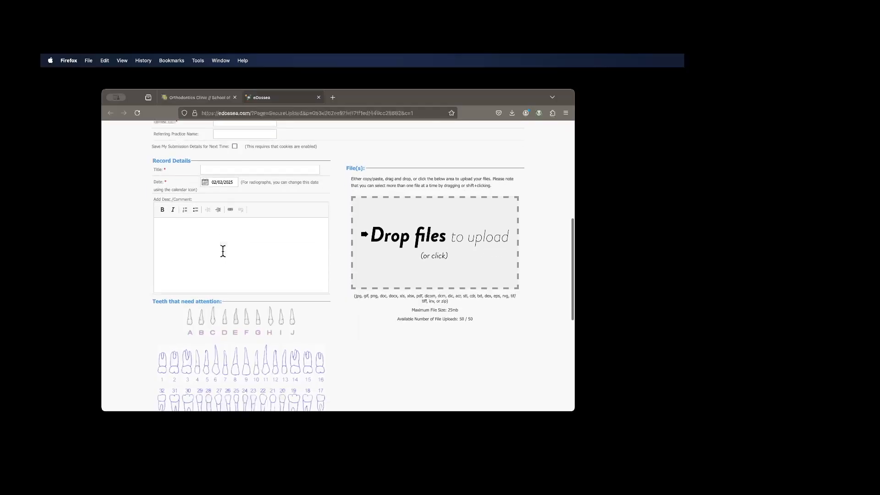
scroll(223, 251, down, 2)
scroll(222, 252, up, 15)
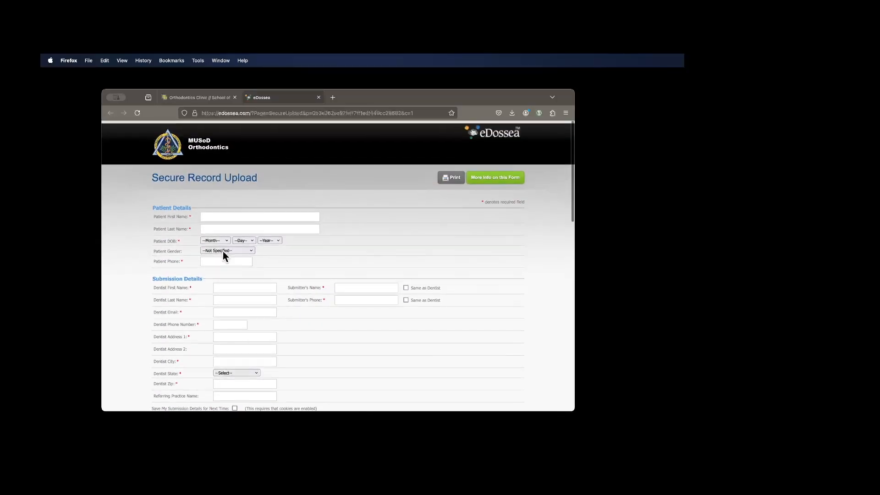